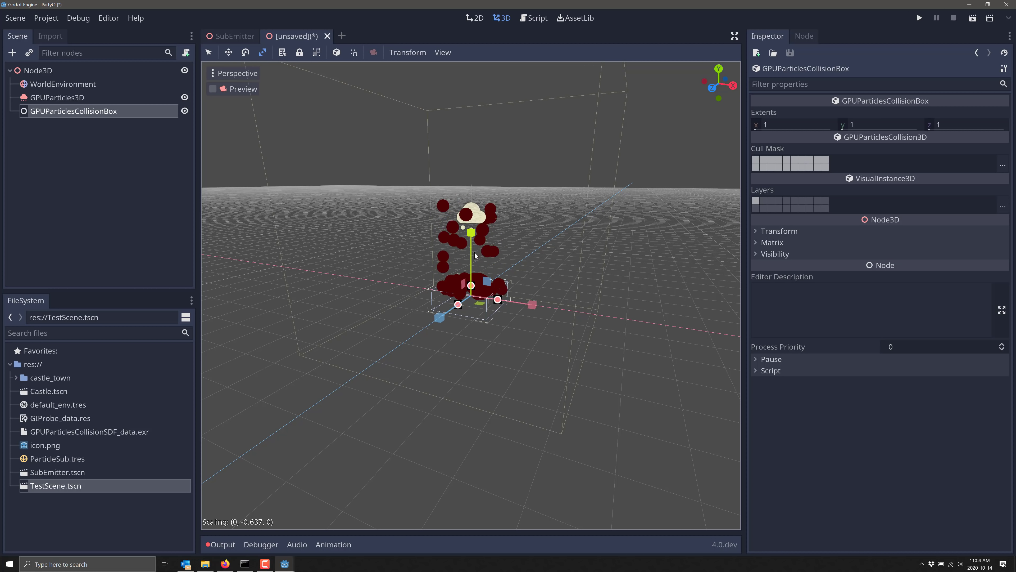
# Stretch the particle collision box along the X axis and rotate it about the Z axis into a downward slope
pyautogui.moveTo(519, 297); pyautogui.dragTo(557, 314)
pyautogui.scroll(2, 584, 330)
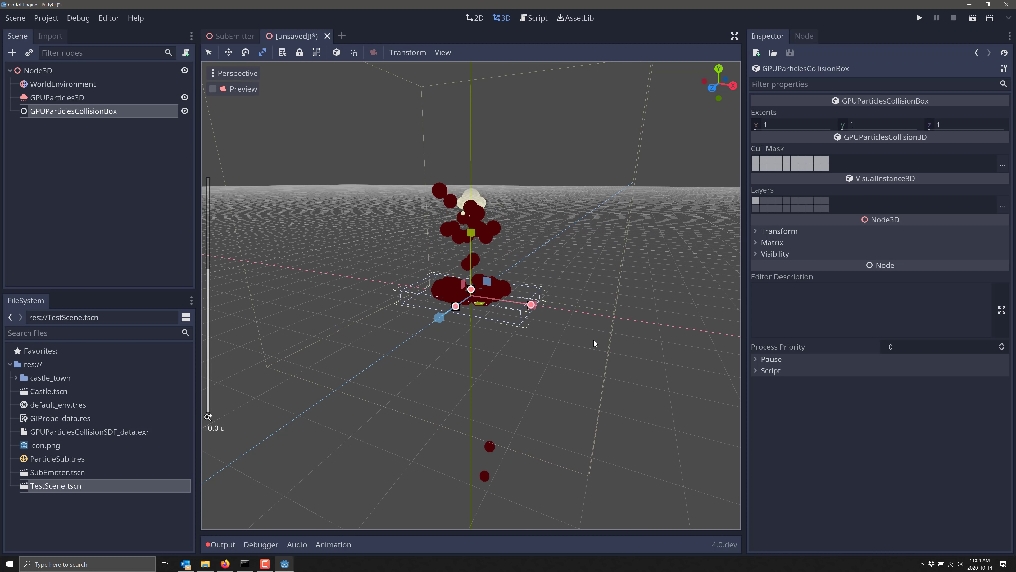
pyautogui.moveTo(594, 344)
pyautogui.mouseDown(button='middle')
pyautogui.moveTo(483, 364)
pyautogui.moveTo(601, 339)
pyautogui.moveTo(629, 343)
pyautogui.moveTo(609, 344)
pyautogui.mouseUp(button='middle')
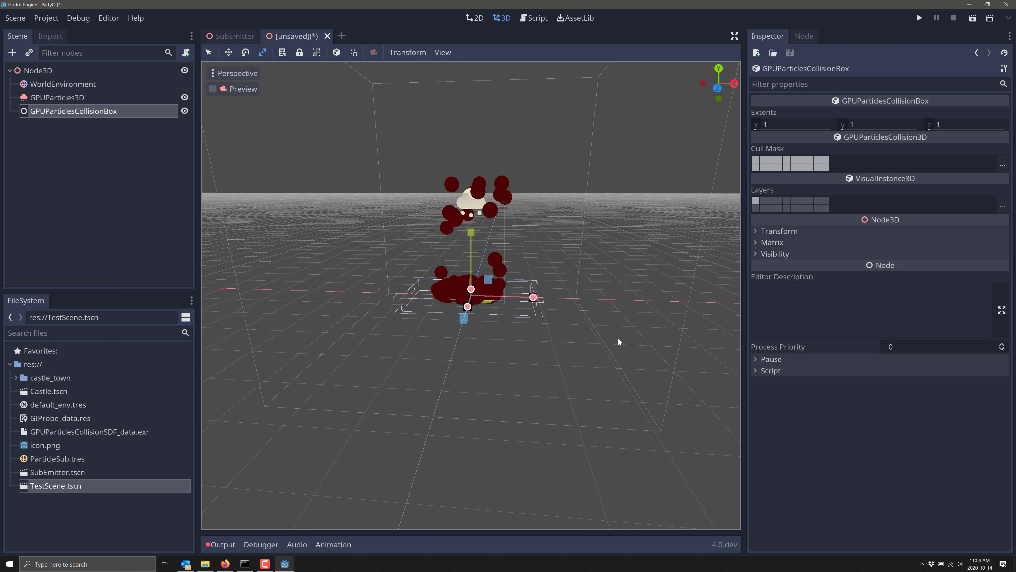
pyautogui.click(245, 52)
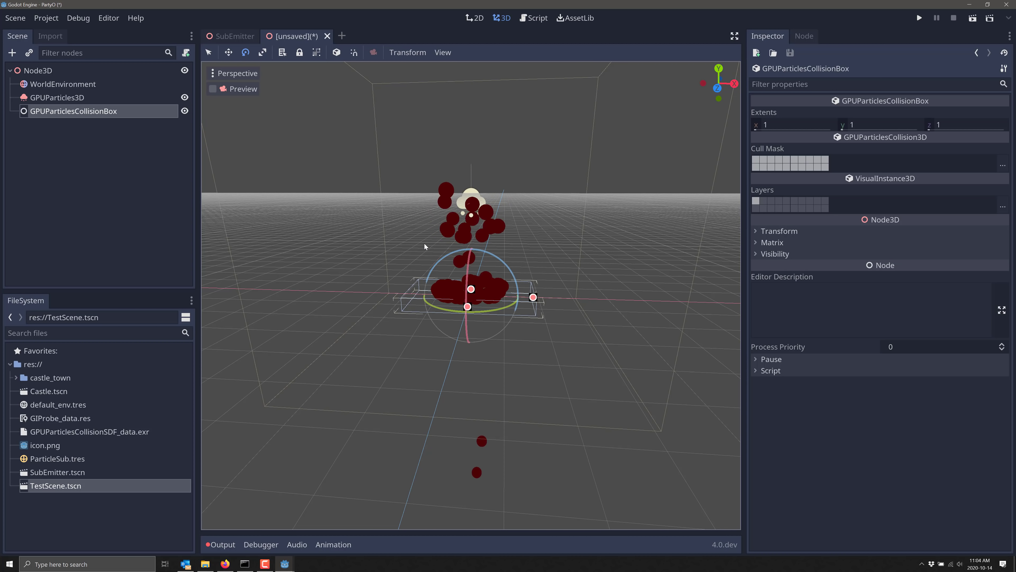
pyautogui.moveTo(461, 259); pyautogui.dragTo(507, 292)
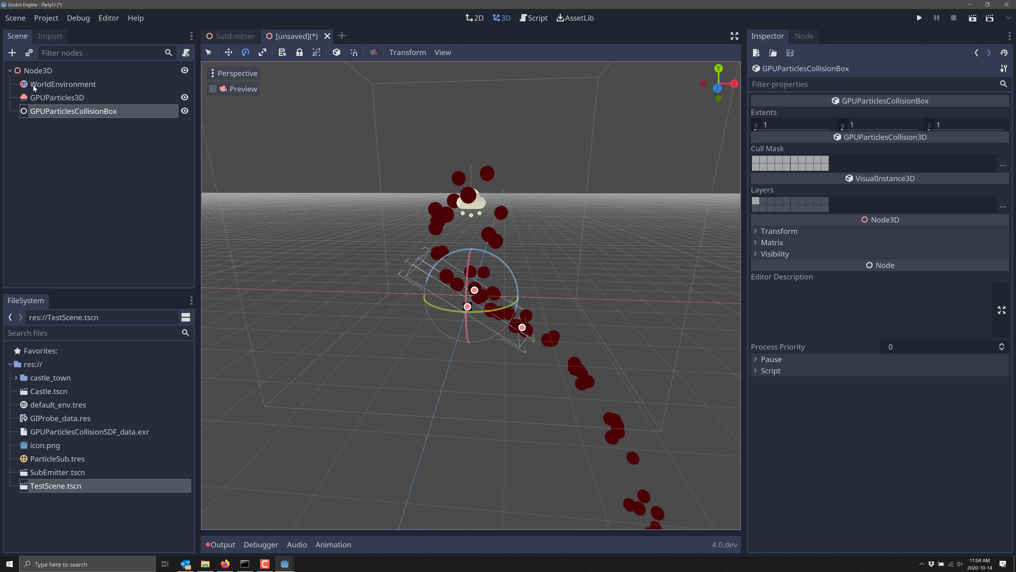
pyautogui.click(36, 72)
pyautogui.click(12, 52)
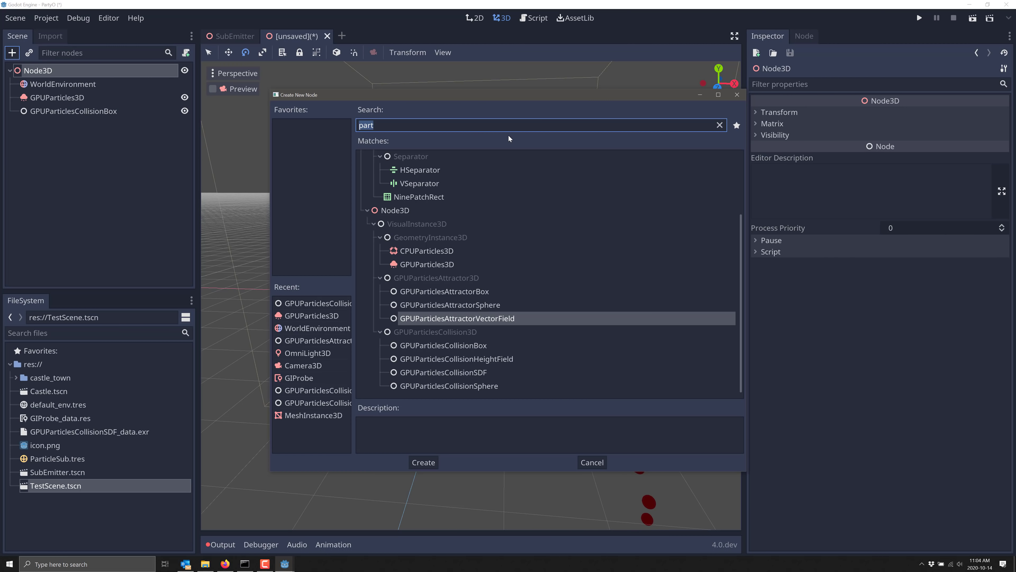
pyautogui.press('Escape')
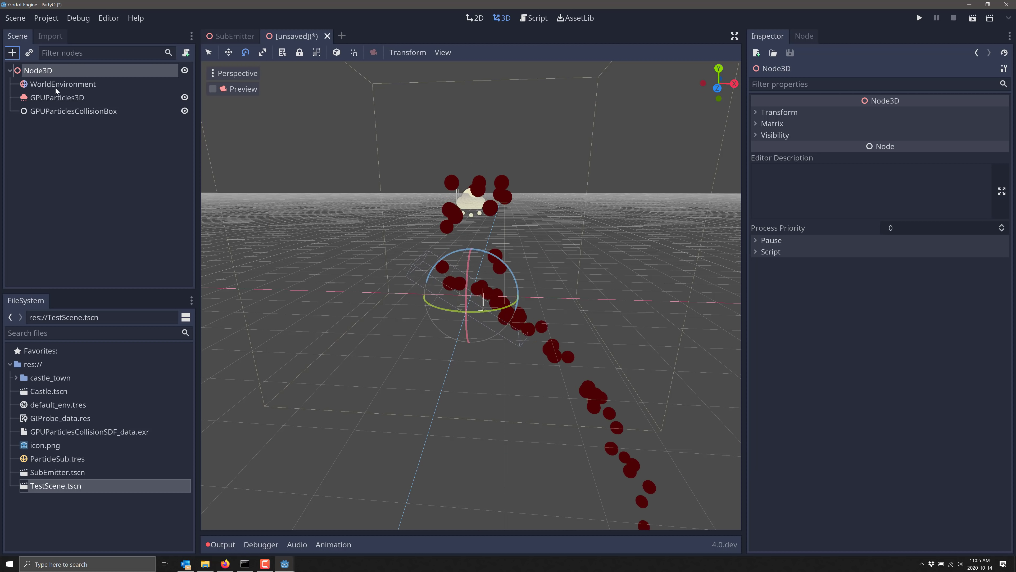
# Add a new GPUParticles3D node as a child of the existing GPUParticles3D emitter
pyautogui.click(59, 94)
pyautogui.click(14, 53)
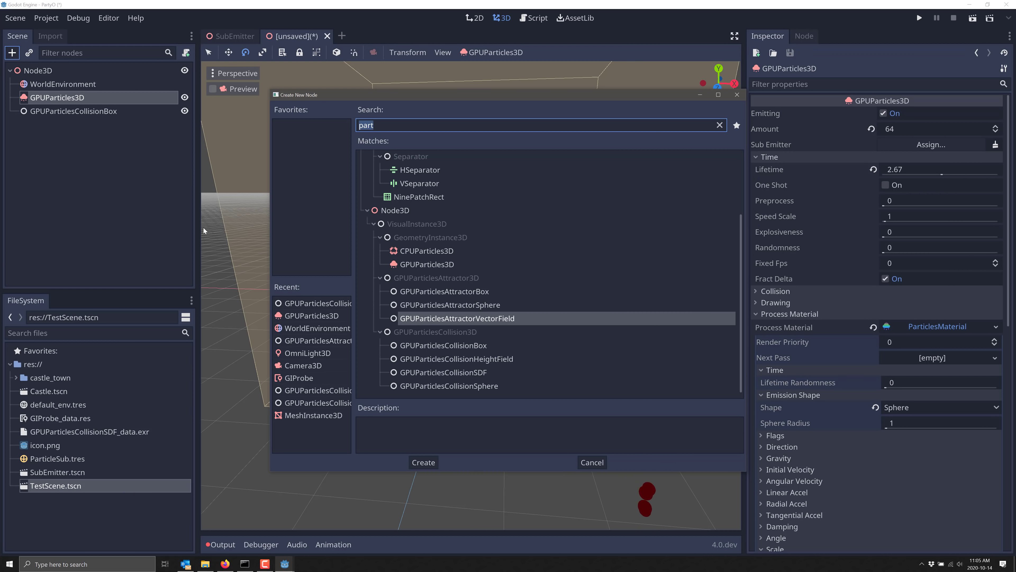
pyautogui.click(412, 266)
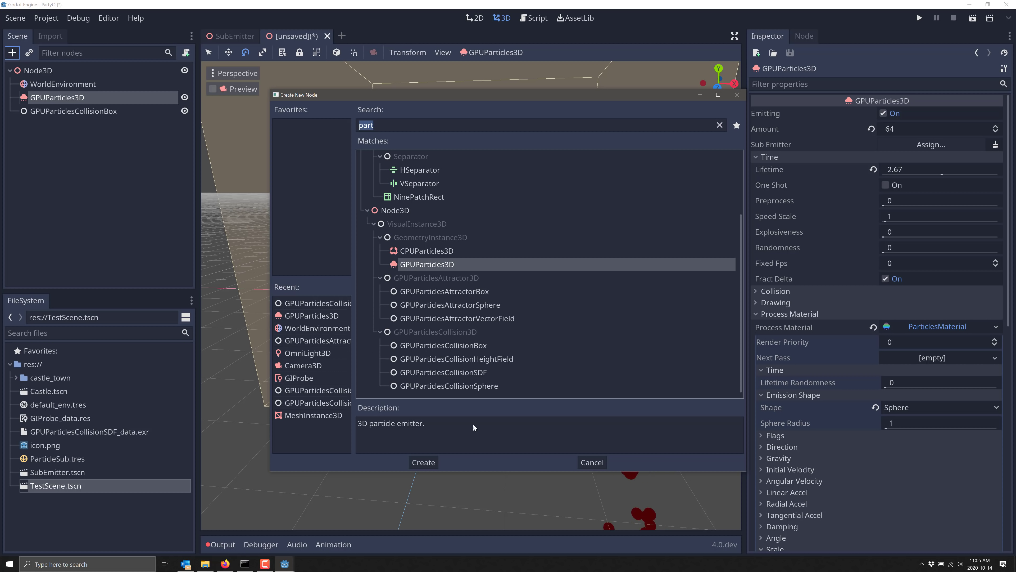
pyautogui.click(423, 463)
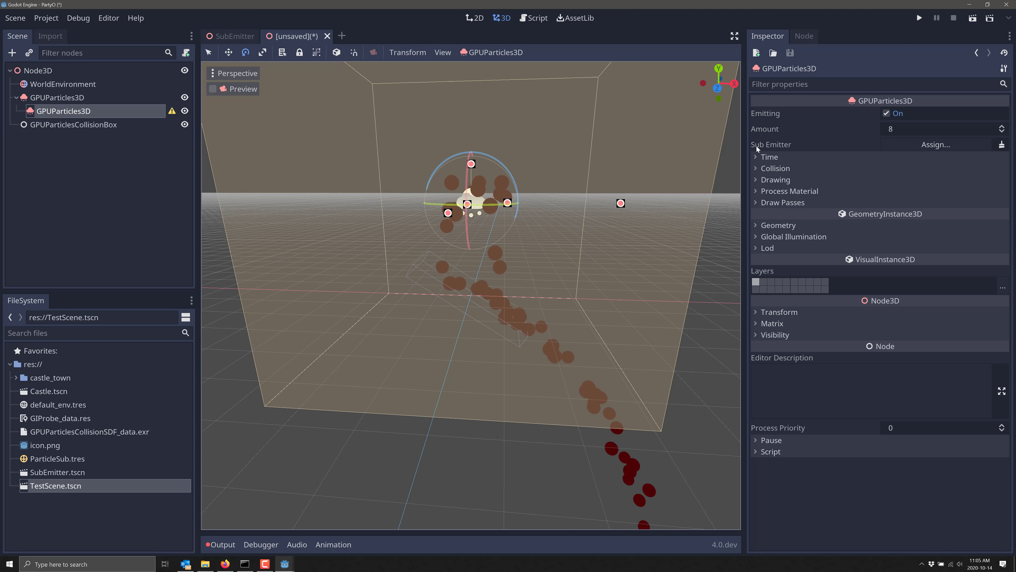
# Assign a new CubeMesh to draw pass 1 of the child particle emitter
pyautogui.click(758, 203)
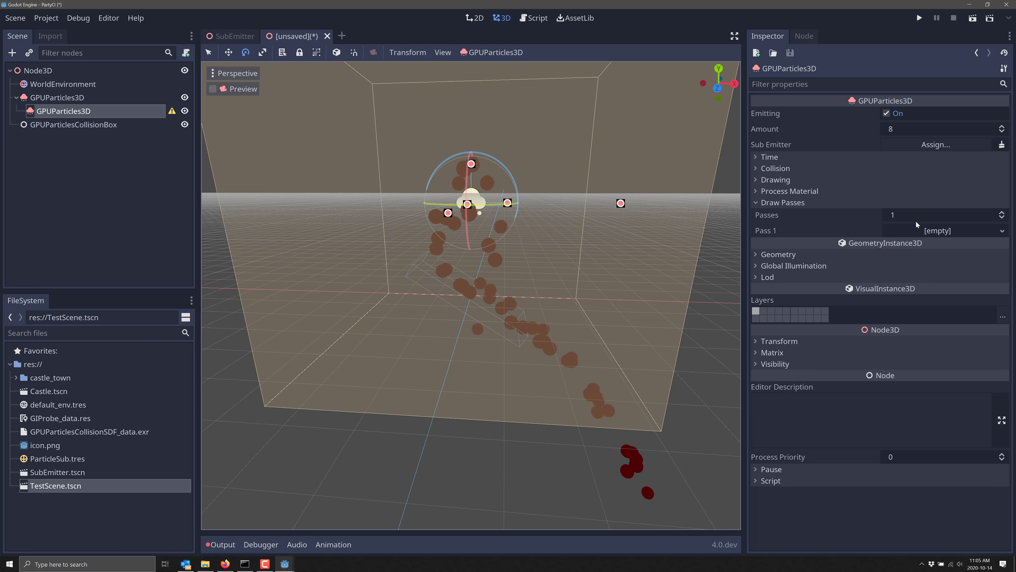
pyautogui.click(964, 230)
pyautogui.click(959, 271)
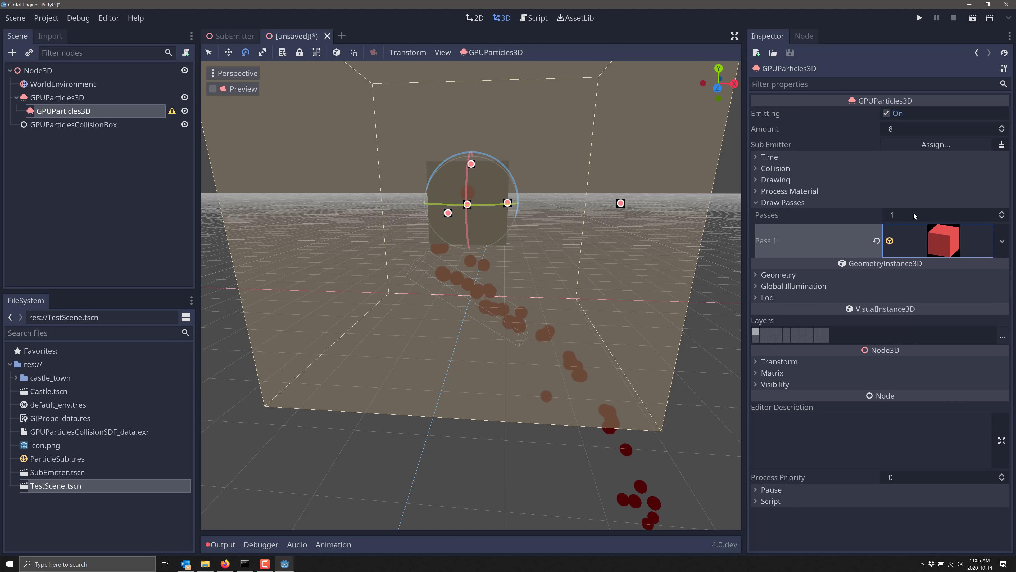
# Give the child emitter's cube mesh a new StandardMaterial3D and open that material for editing
pyautogui.click(1003, 243)
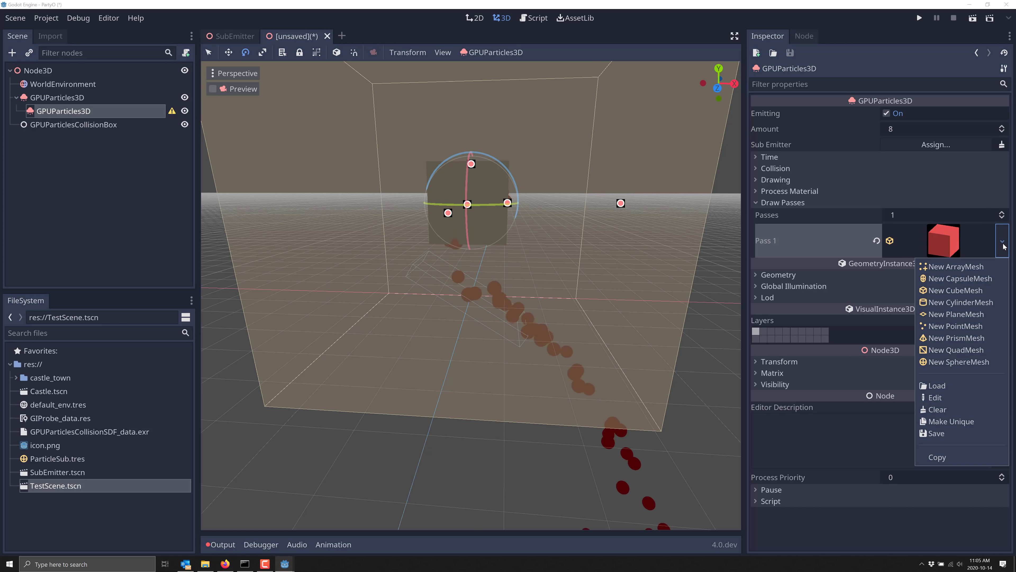
pyautogui.click(936, 398)
pyautogui.click(959, 276)
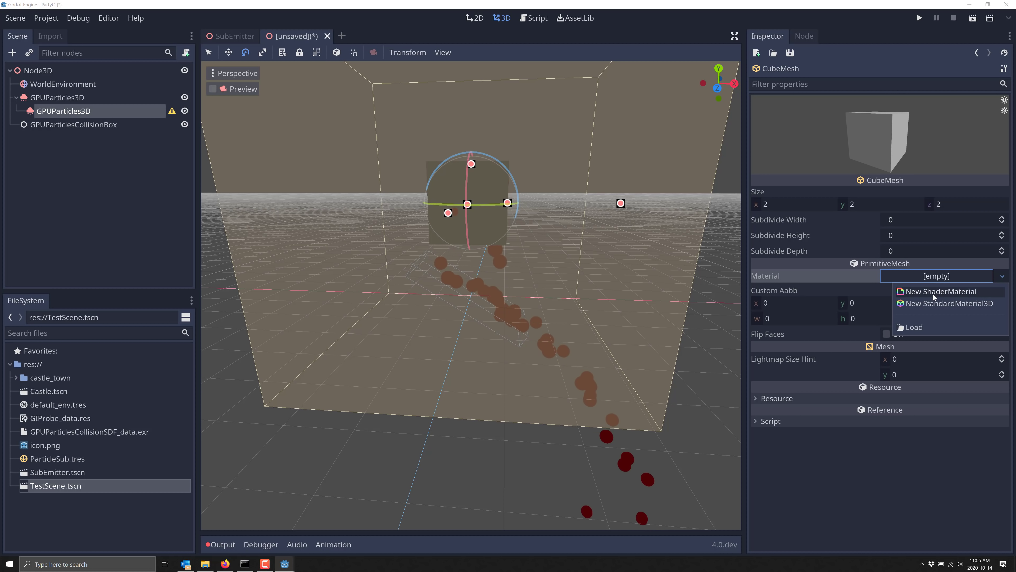
pyautogui.click(941, 304)
pyautogui.click(940, 281)
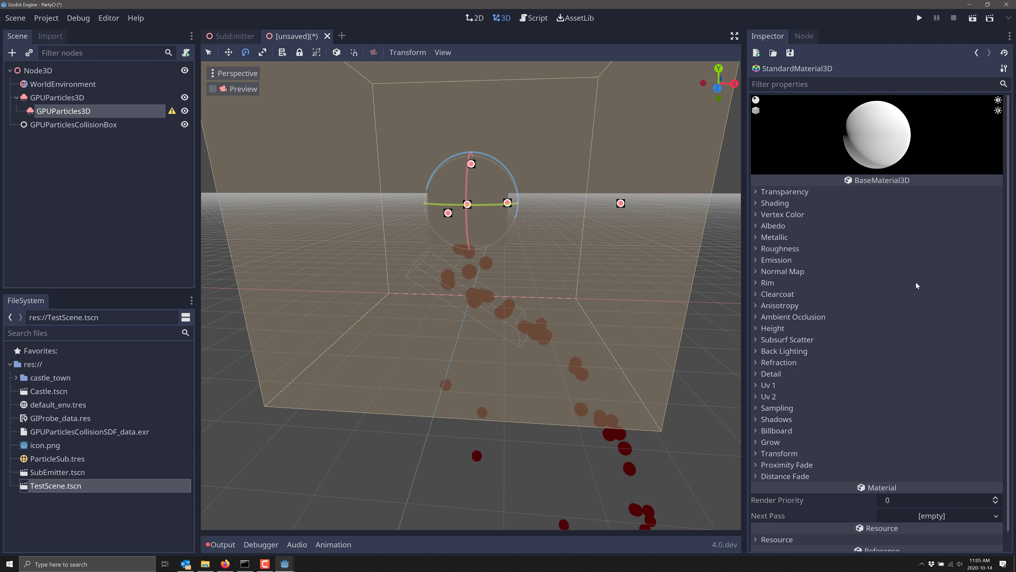
# Tint the cube material's albedo a light off-white and expand its shading settings
pyautogui.click(755, 226)
pyautogui.click(911, 240)
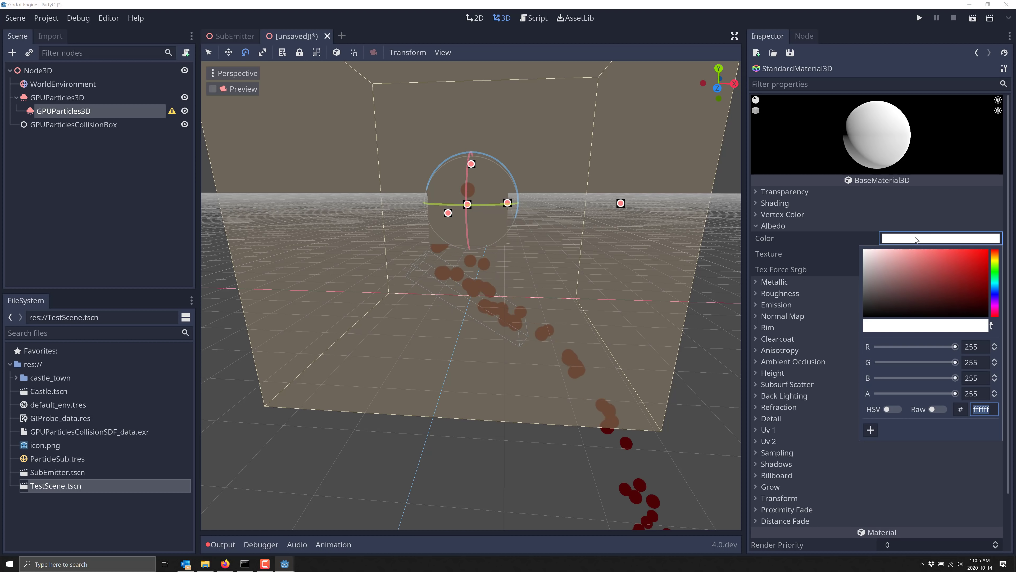
pyautogui.click(869, 259)
pyautogui.click(929, 204)
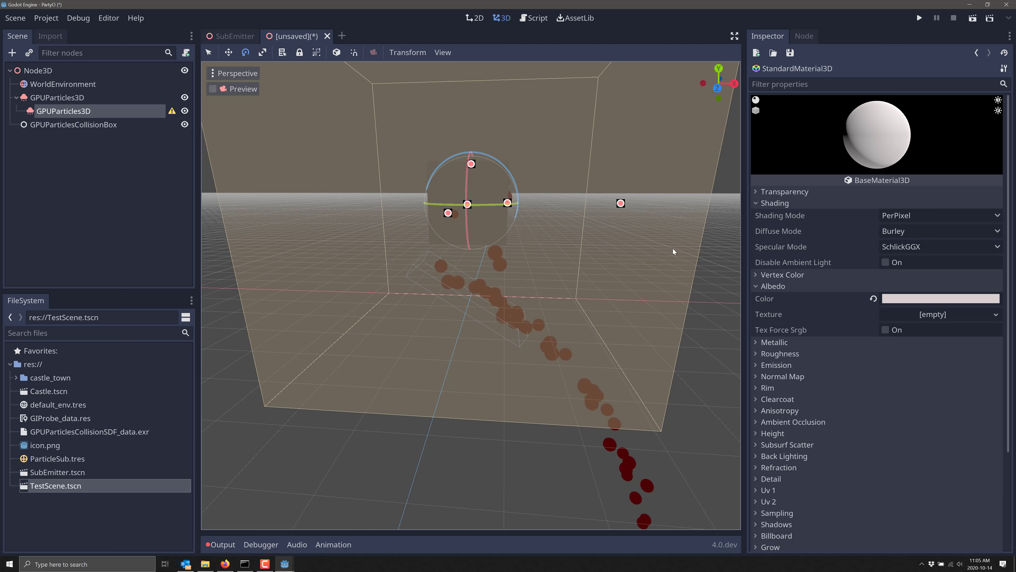
# Assign a new ParticlesMaterial as the child emitter's process material and open it for editing
pyautogui.click(80, 112)
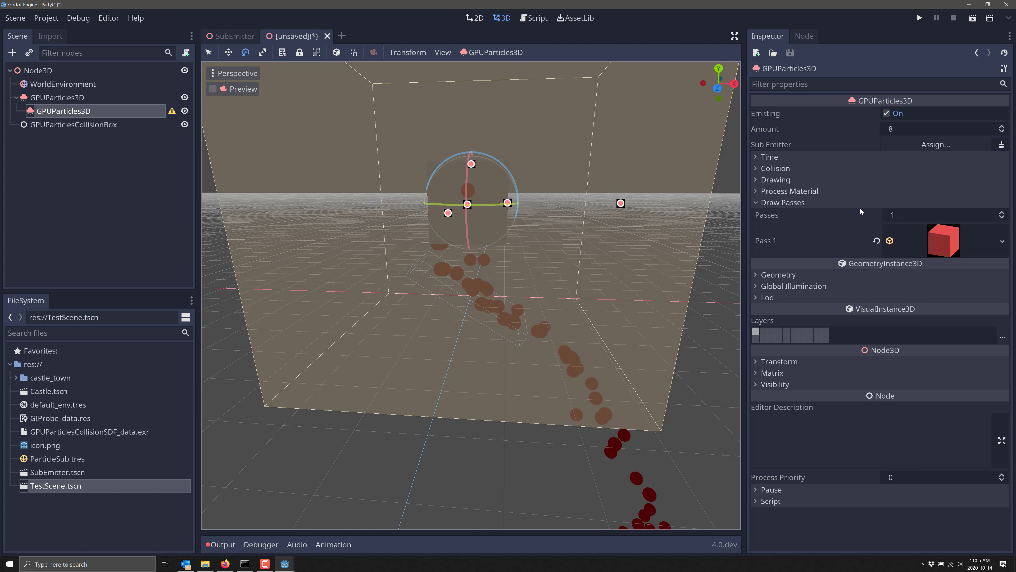
pyautogui.click(778, 192)
pyautogui.click(952, 203)
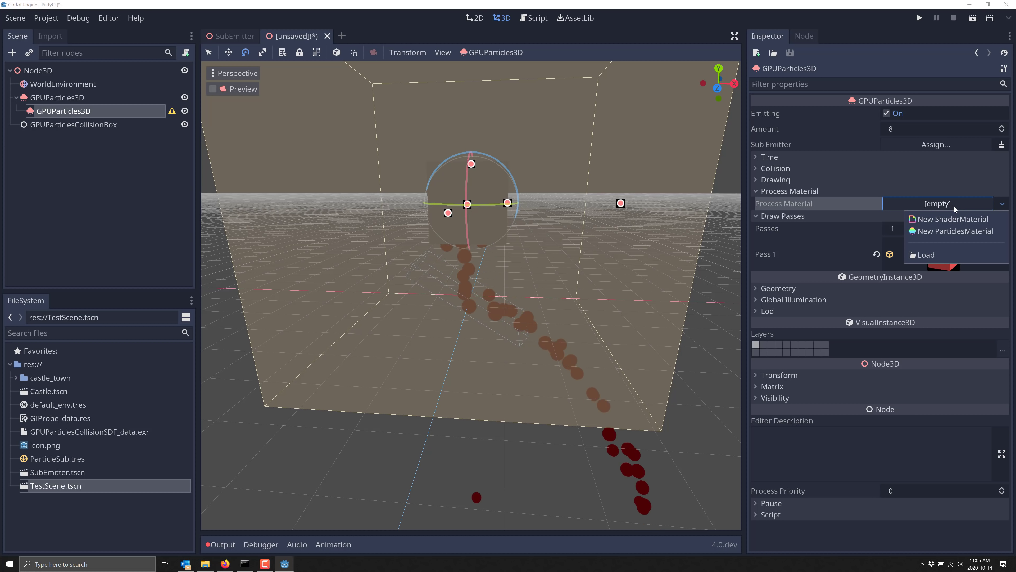
pyautogui.click(955, 231)
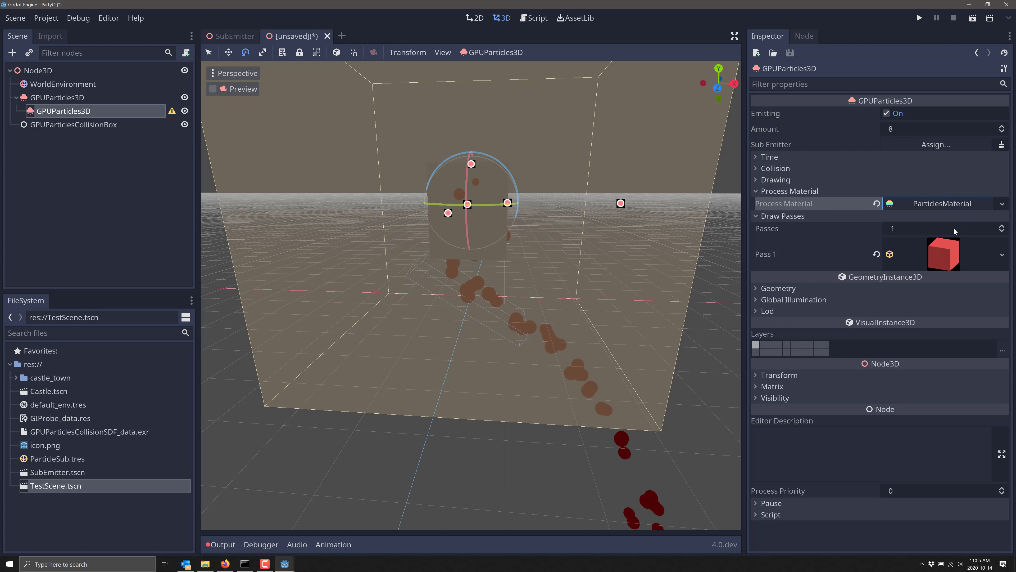
pyautogui.click(1002, 204)
pyautogui.click(918, 268)
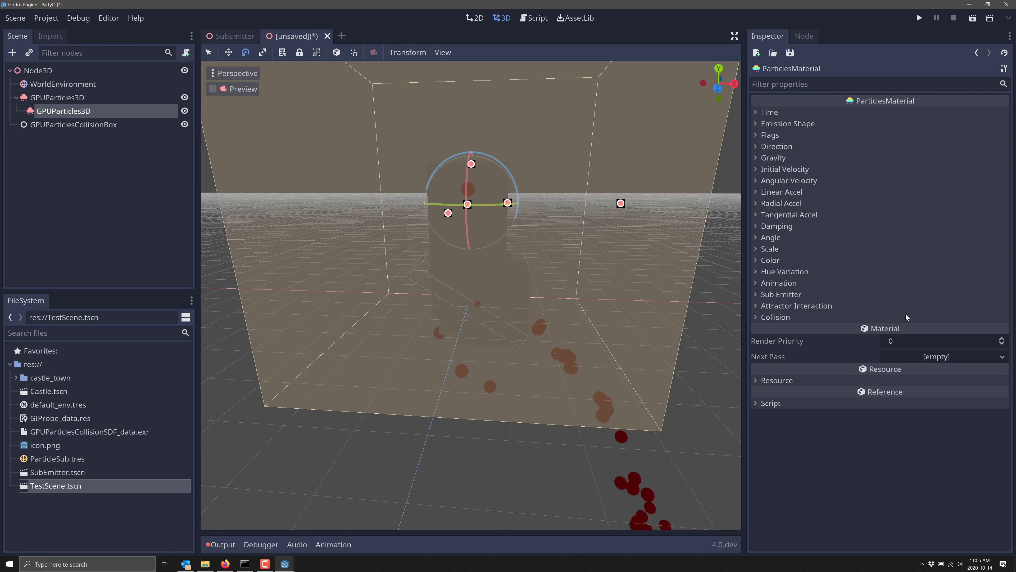
# Set the particle scale in the child emitter's ParticlesMaterial to 0.1
pyautogui.click(757, 250)
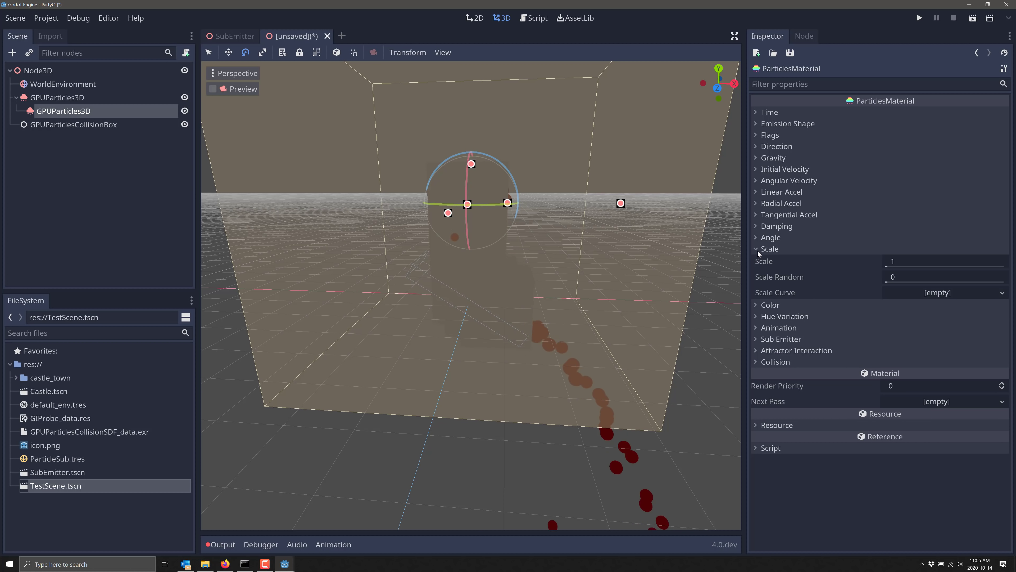
pyautogui.click(916, 260)
pyautogui.write('0.')
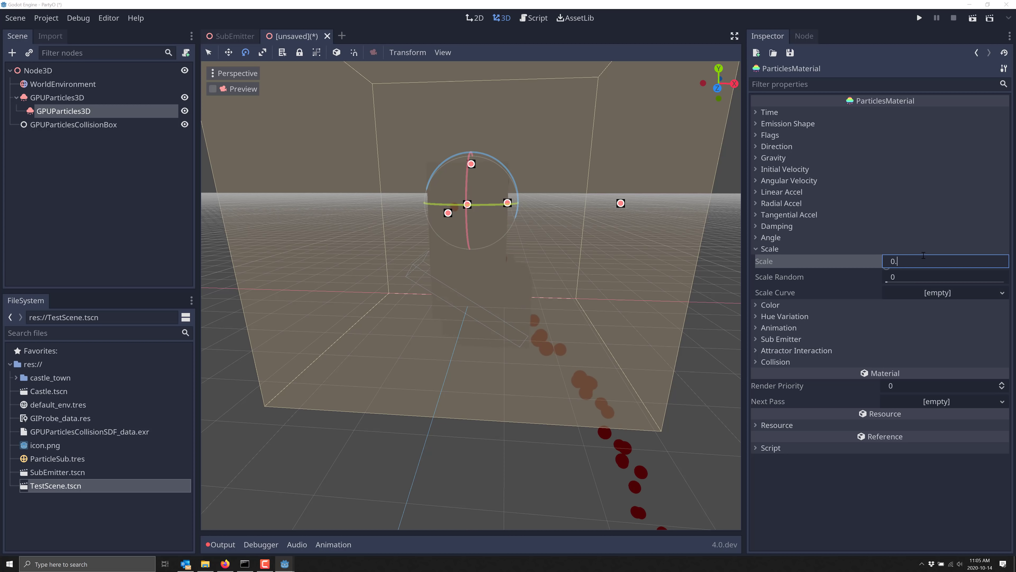
pyautogui.write('1')
pyautogui.press('Return')
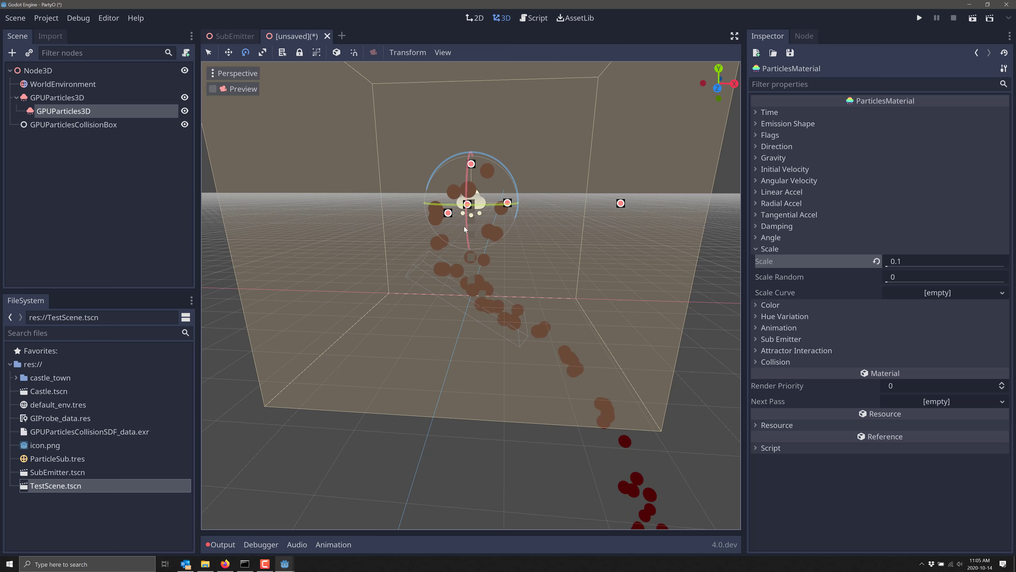
# Examine the small cube particles falling among the red spheres up close in the 3D view
pyautogui.scroll(5, 480, 238)
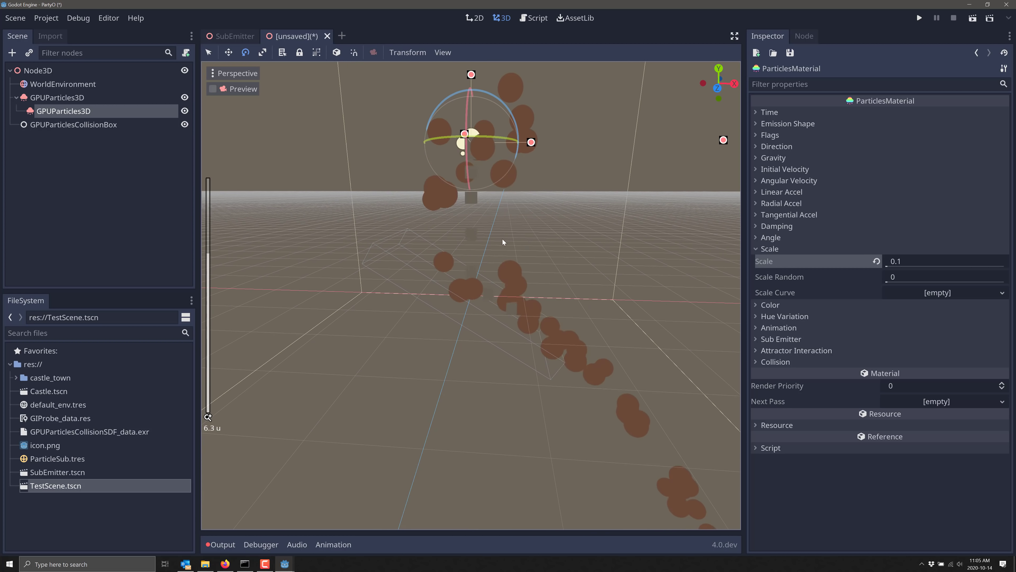
pyautogui.moveTo(625, 245); pyautogui.dragTo(609, 239, button='middle')
pyautogui.scroll(4, 607, 237)
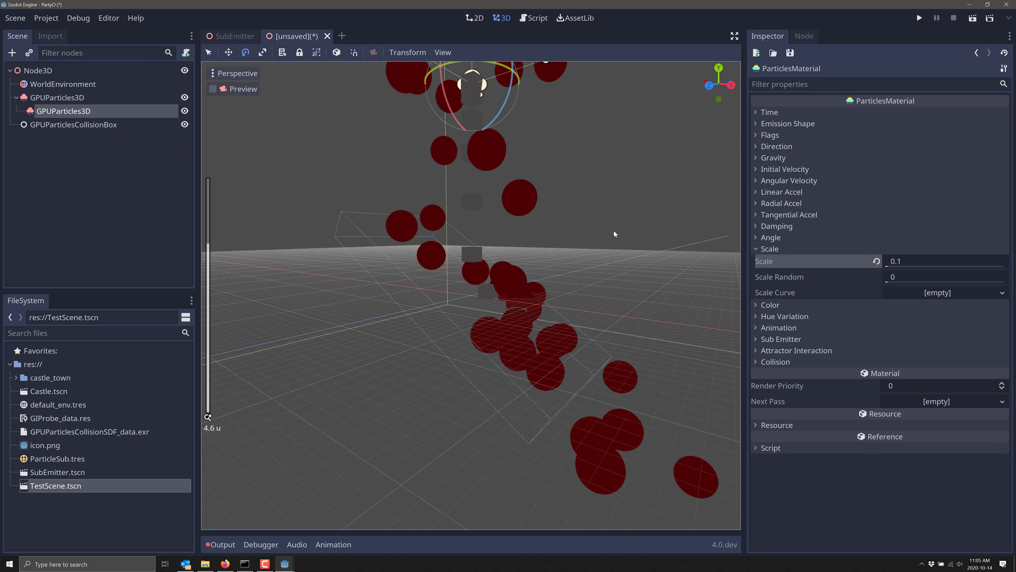
pyautogui.moveTo(613, 231)
pyautogui.mouseDown(button='right')
pyautogui.moveTo(614, 247)
pyautogui.moveTo(614, 227)
pyautogui.moveTo(605, 234)
pyautogui.mouseUp(button='right')
pyautogui.press('w')
pyautogui.press('e')
pyautogui.press('d')
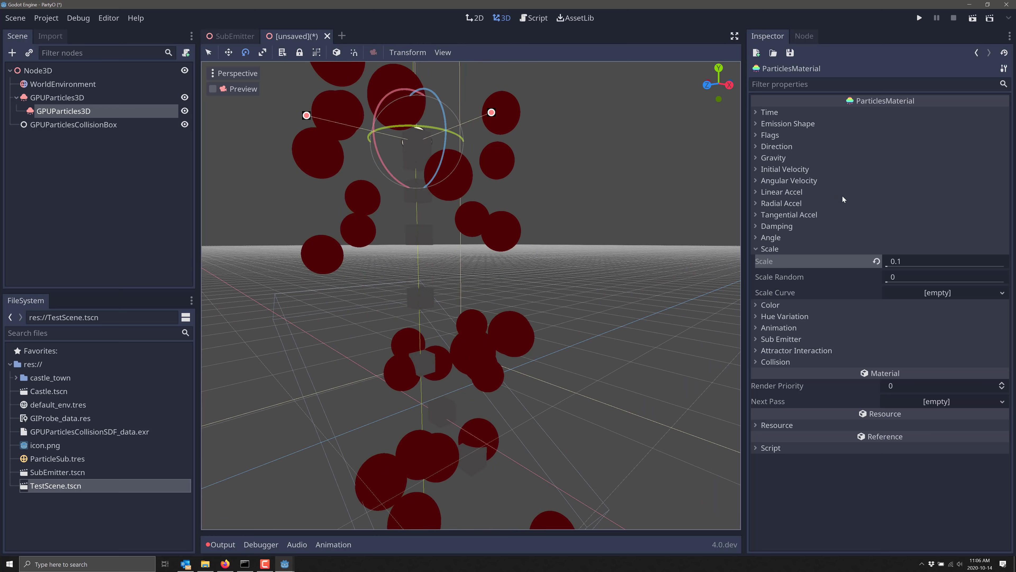
# Reopen the material of the child emitter's cube mesh and set its albedo colour to blue, hex 282bd3
pyautogui.click(79, 110)
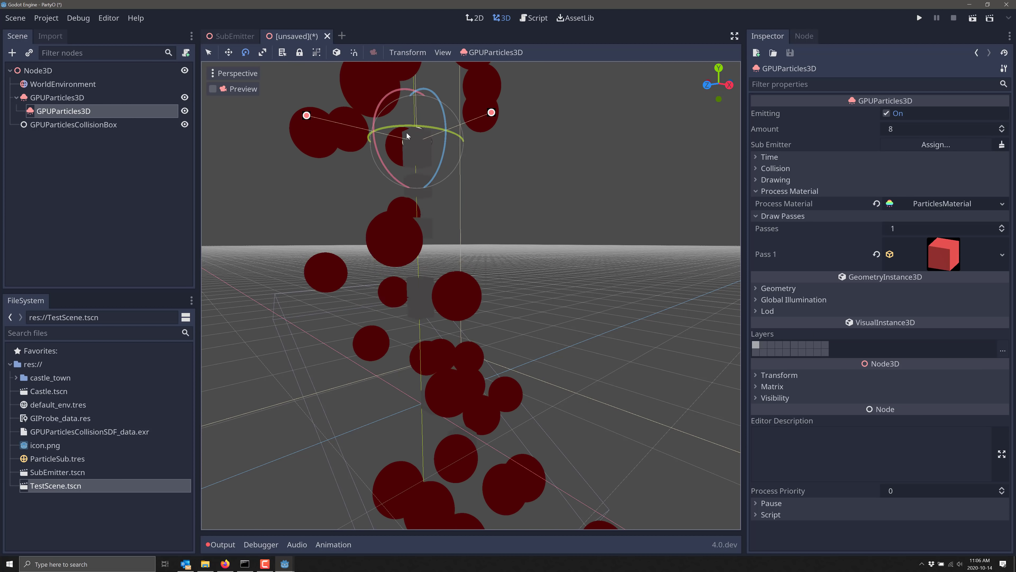
pyautogui.click(950, 253)
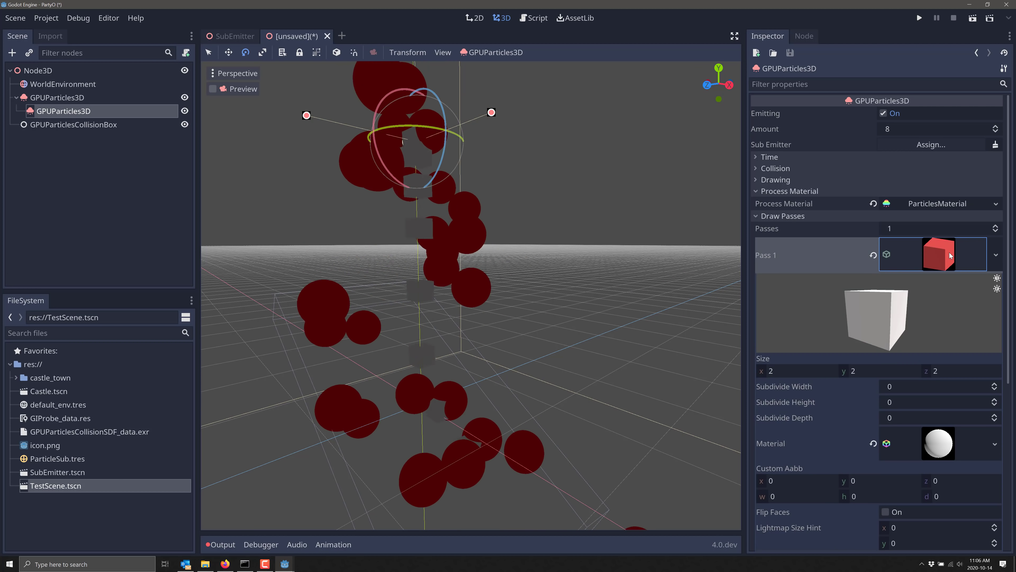
pyautogui.click(996, 255)
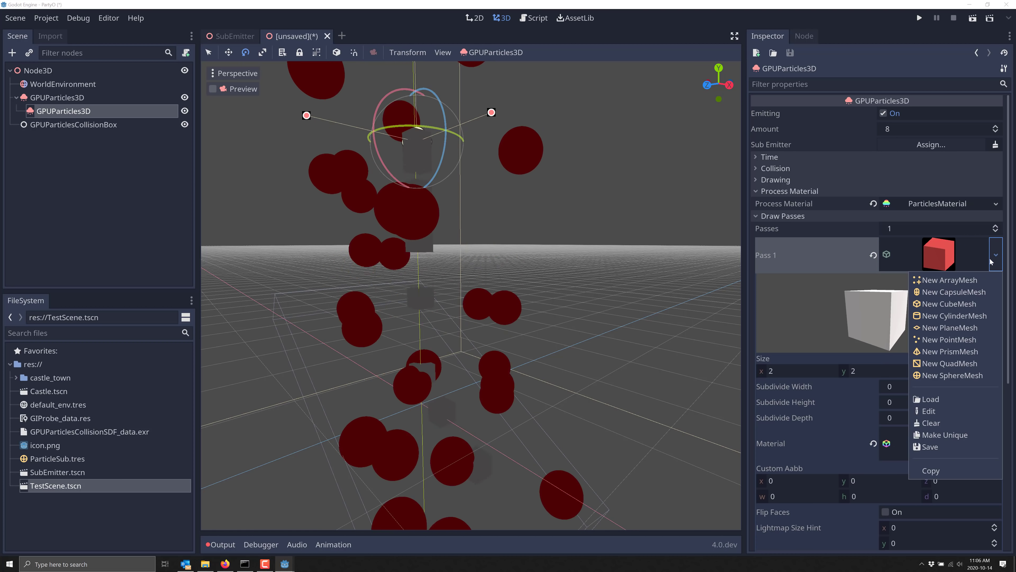
pyautogui.click(904, 411)
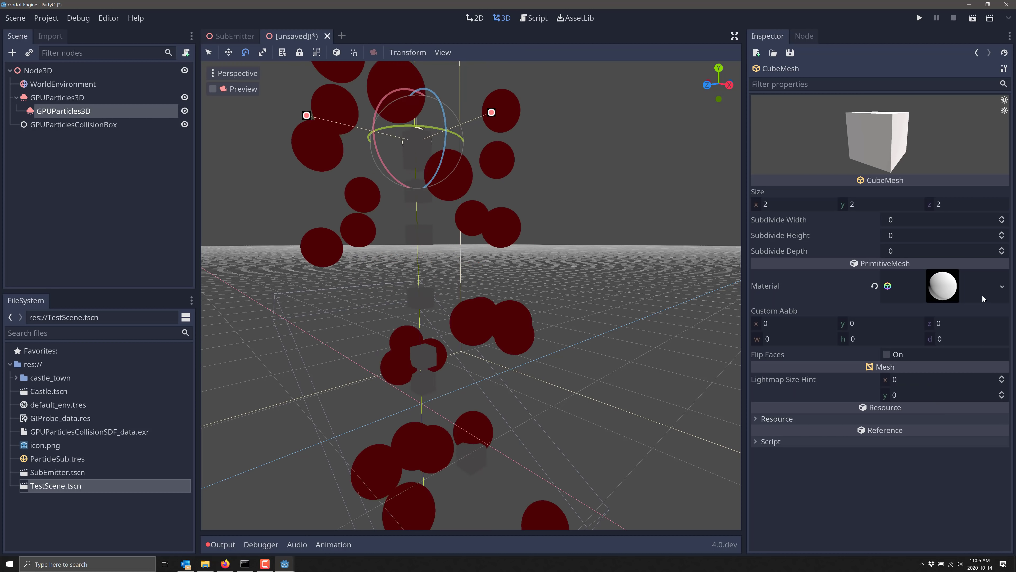
pyautogui.click(958, 286)
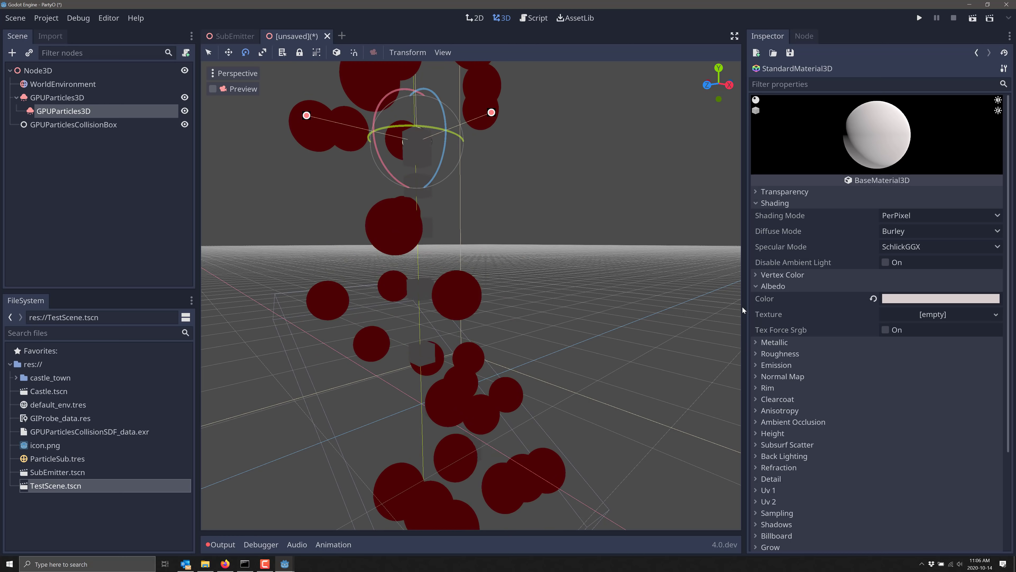
pyautogui.click(909, 299)
pyautogui.write('282bd3')
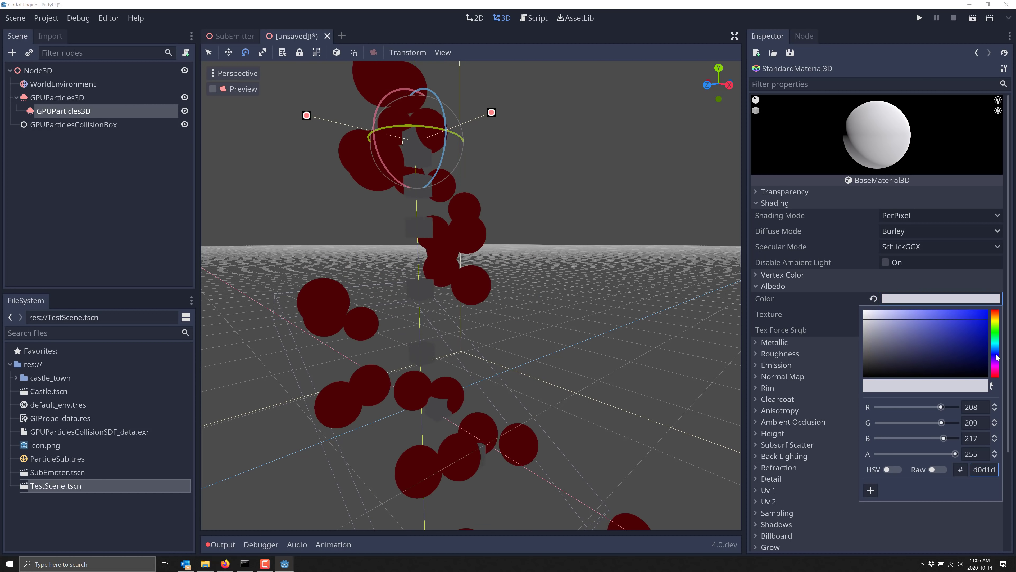
pyautogui.press('Return')
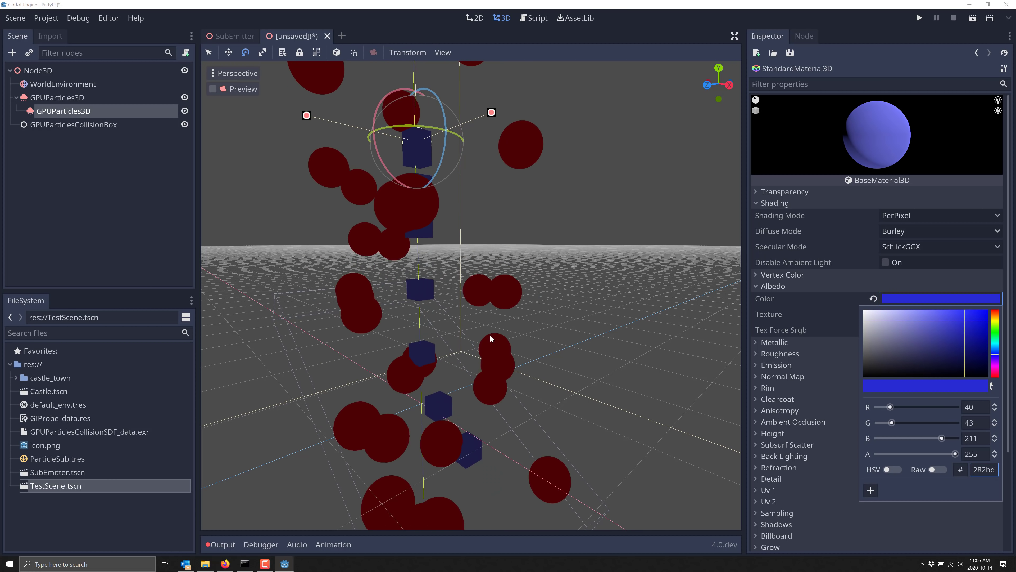
pyautogui.click(490, 338)
# Inspect the blue cubes and red spheres hitting the tilted collision box from other viewing angles
pyautogui.moveTo(521, 297); pyautogui.dragTo(556, 300, button='right')
pyautogui.moveTo(449, 310); pyautogui.dragTo(428, 321, button='right')
pyautogui.press('s')
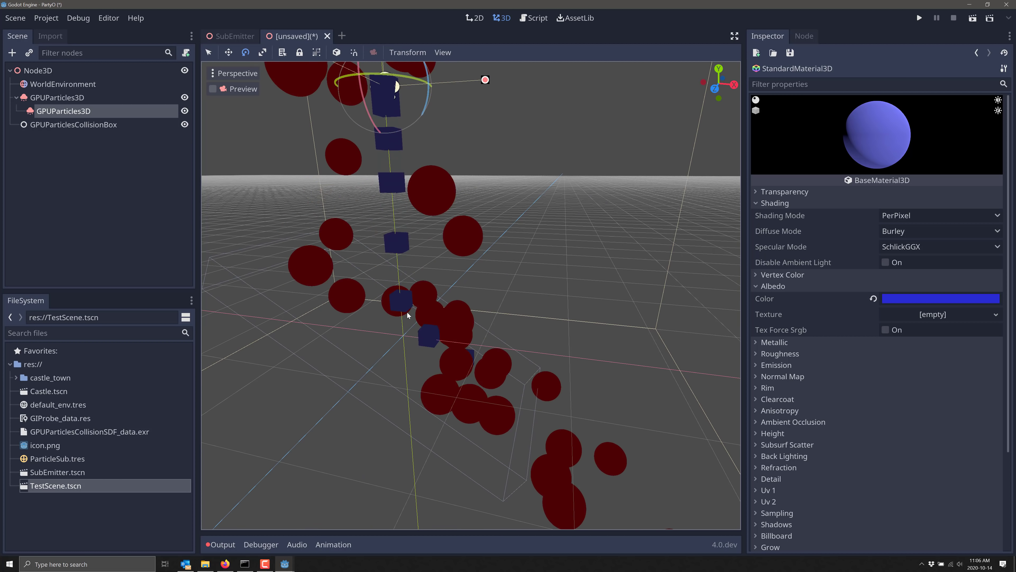
pyautogui.moveTo(385, 275); pyautogui.dragTo(386, 267, button='right')
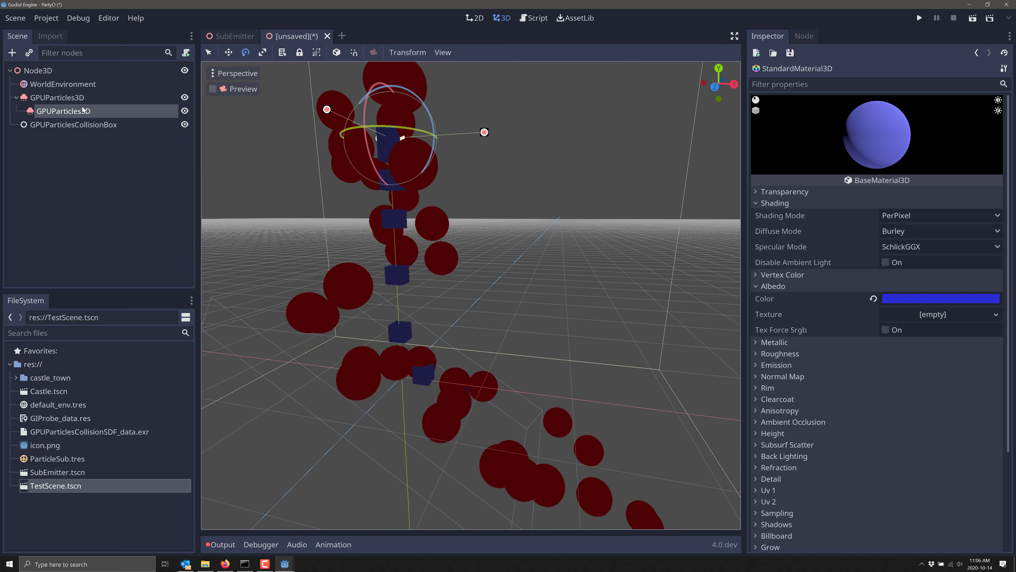
# Assign the child GPUParticles3D as the Sub Emitter of the parent GPUParticles3D
pyautogui.click(71, 112)
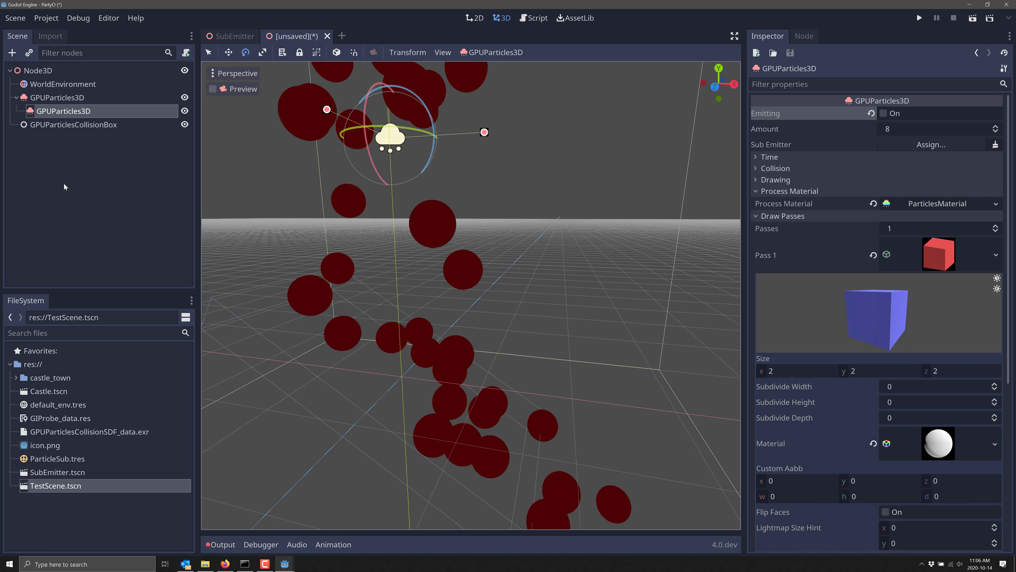
pyautogui.click(70, 99)
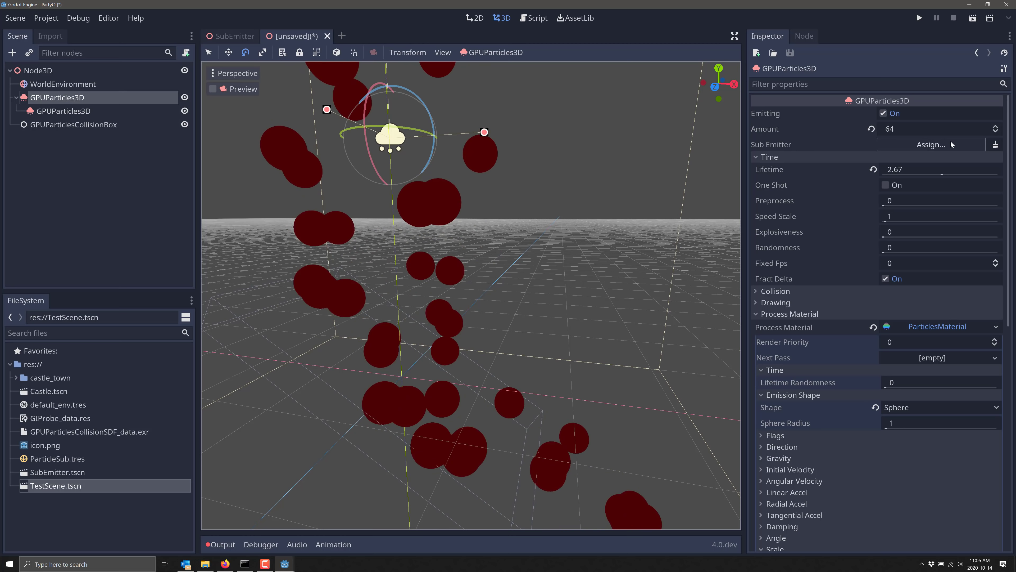
pyautogui.click(934, 144)
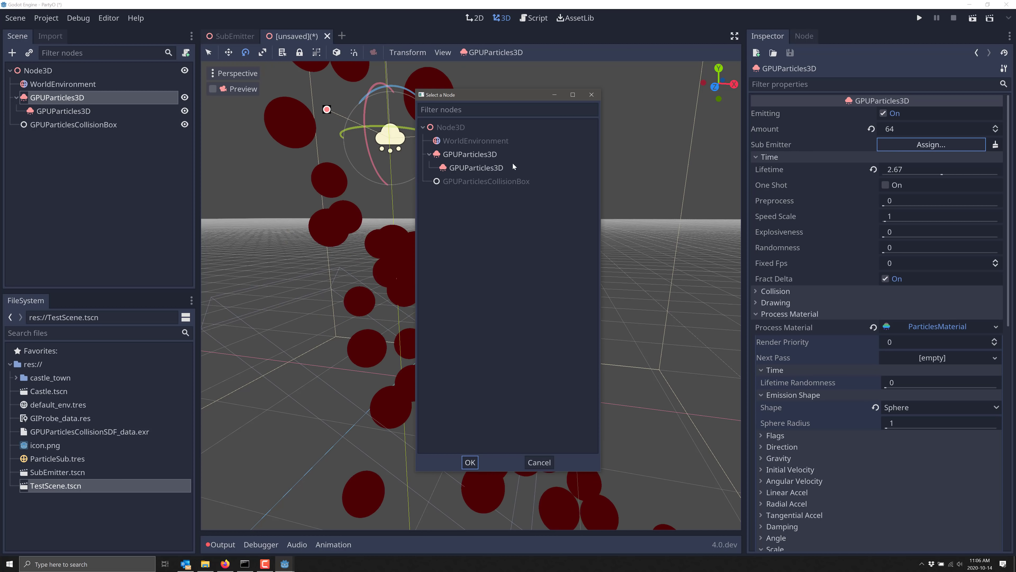
pyautogui.doubleClick(485, 170)
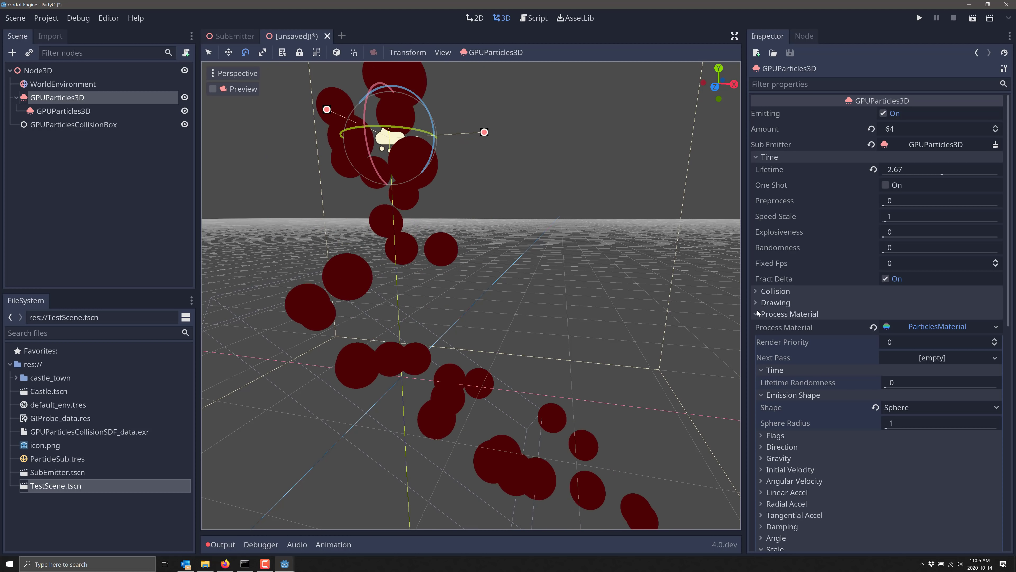
# Set the Sub Emitter mode in the parent emitter's ParticlesMaterial to AtCollision
pyautogui.scroll(-5, 795, 312)
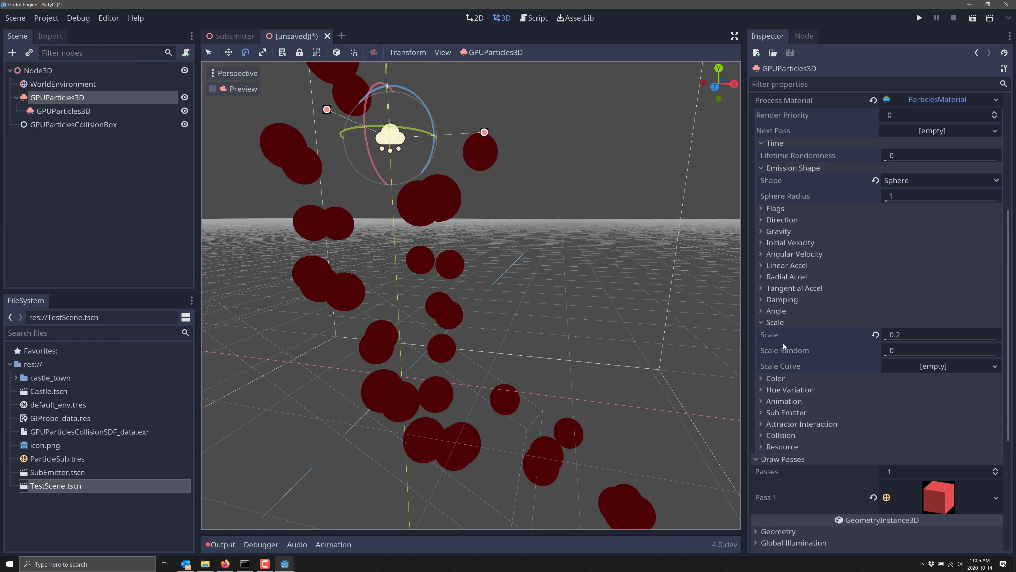
pyautogui.click(763, 413)
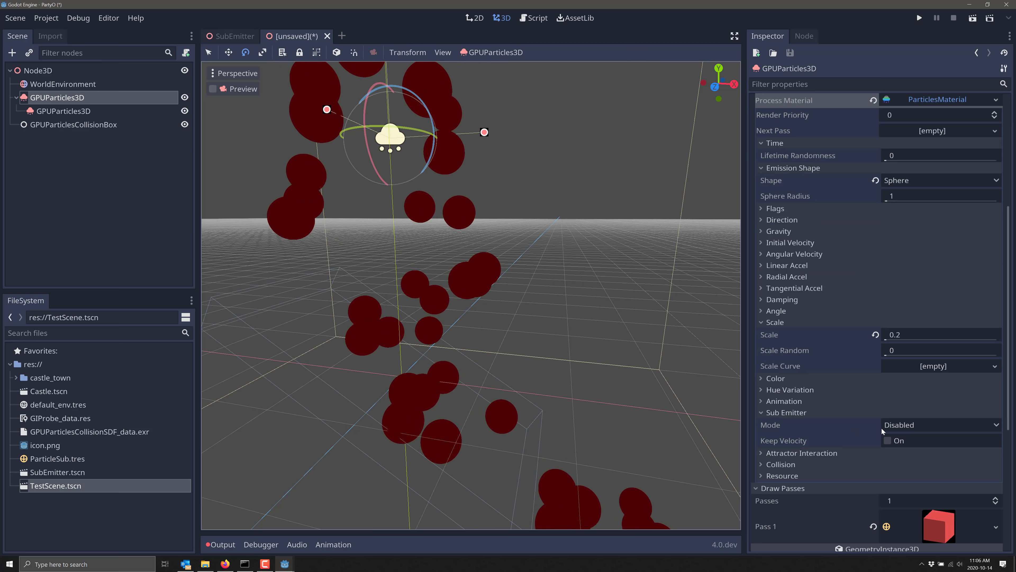
pyautogui.click(937, 426)
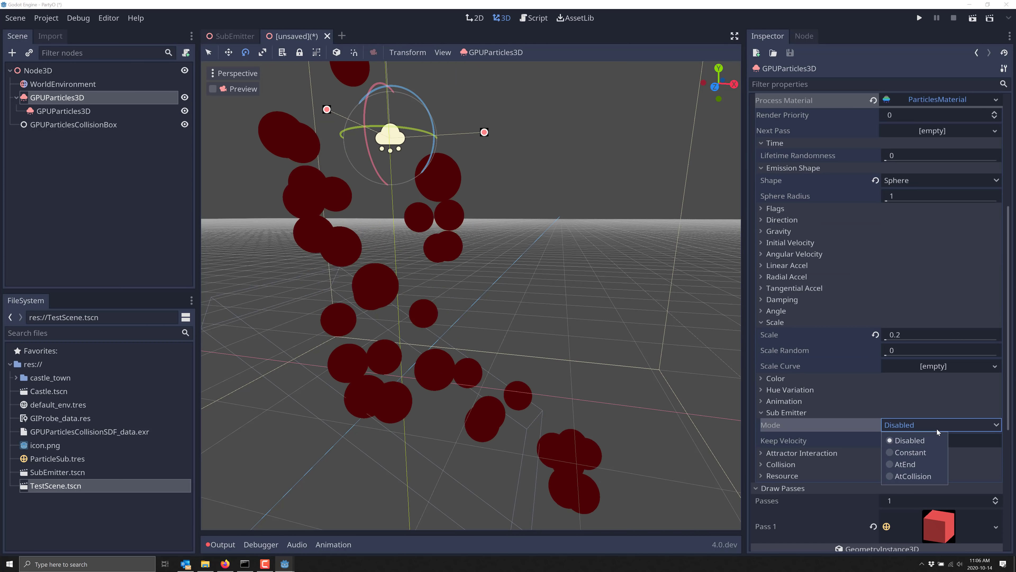
pyautogui.click(890, 477)
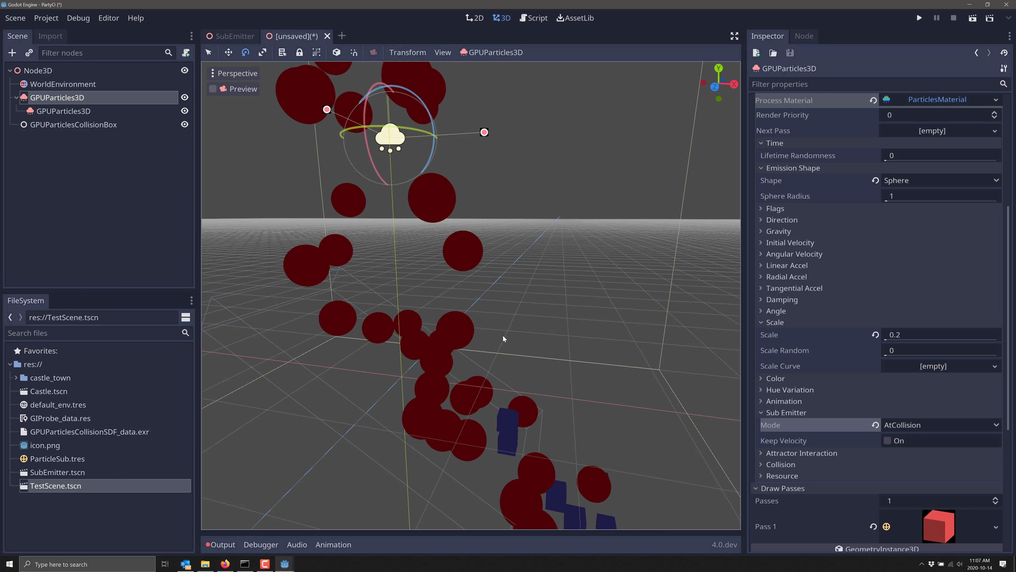
# Set the child GPUParticles3D's Amount to 64
pyautogui.click(48, 112)
pyautogui.click(893, 130)
pyautogui.write('64')
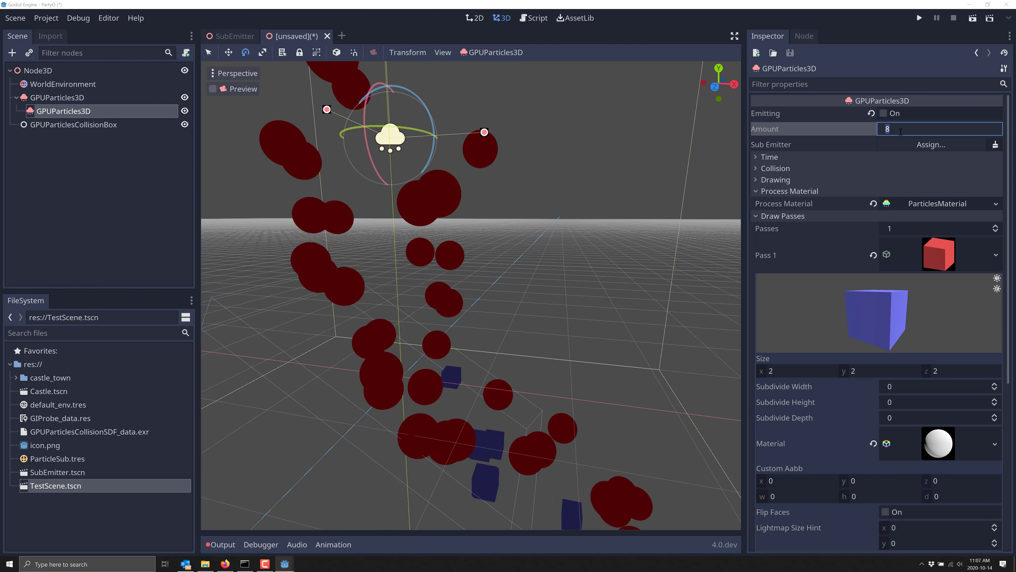
pyautogui.press('Return')
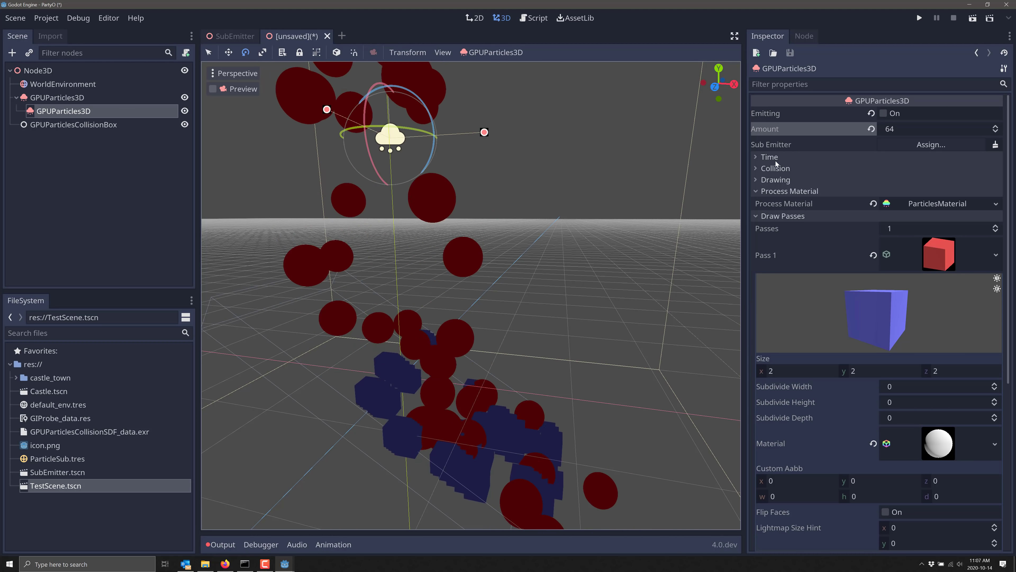
# Set the child emitter's Explosiveness to 1 and turn on One Shot
pyautogui.click(755, 156)
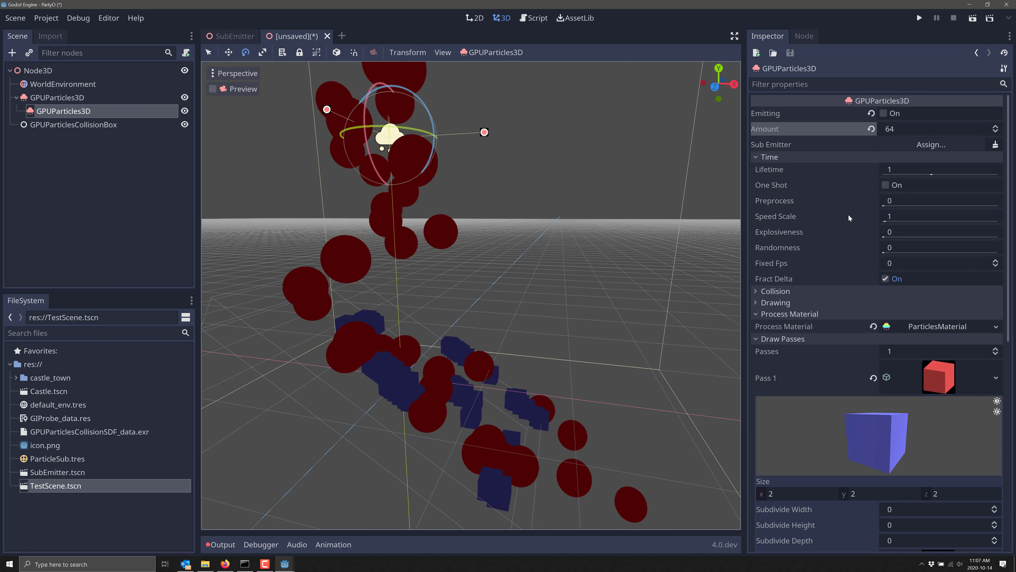
pyautogui.moveTo(884, 237); pyautogui.dragTo(999, 236)
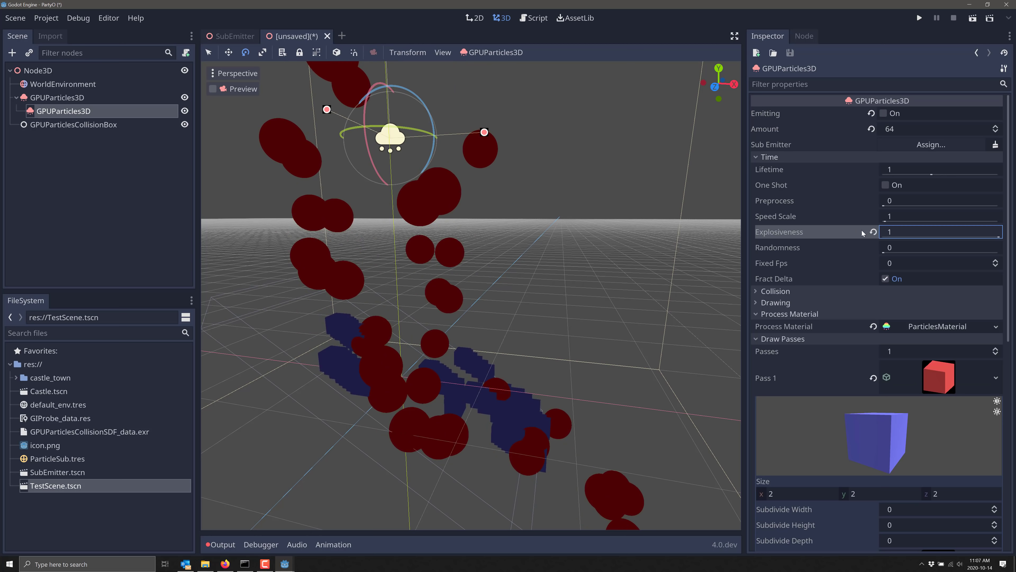
pyautogui.click(888, 187)
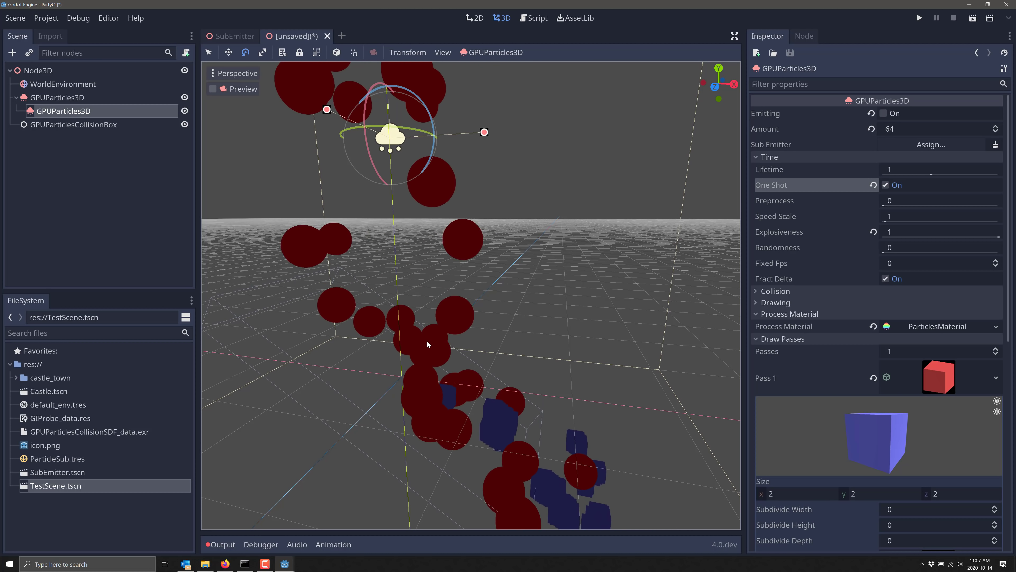
pyautogui.scroll(-3, 517, 264)
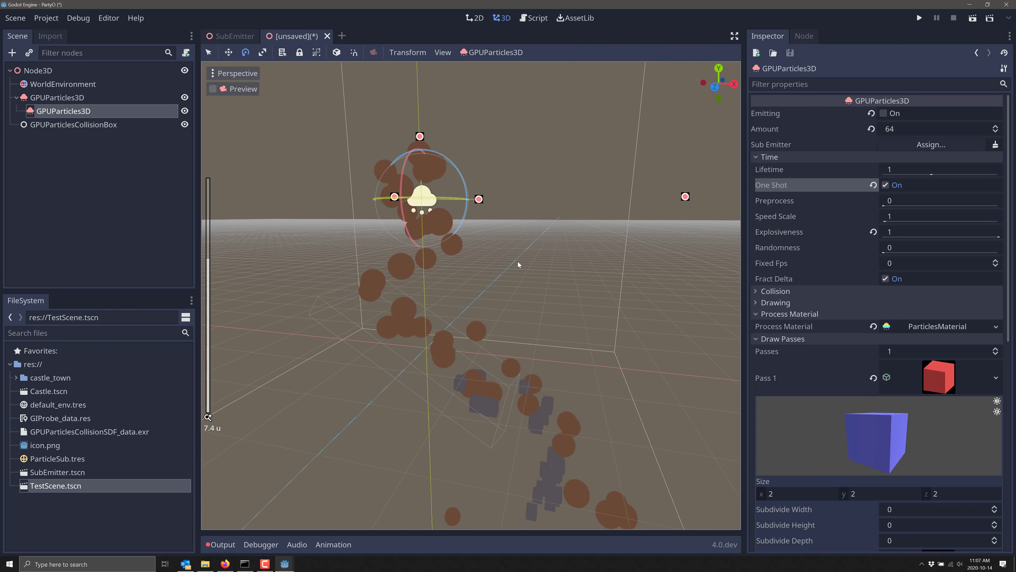
pyautogui.scroll(5, 517, 262)
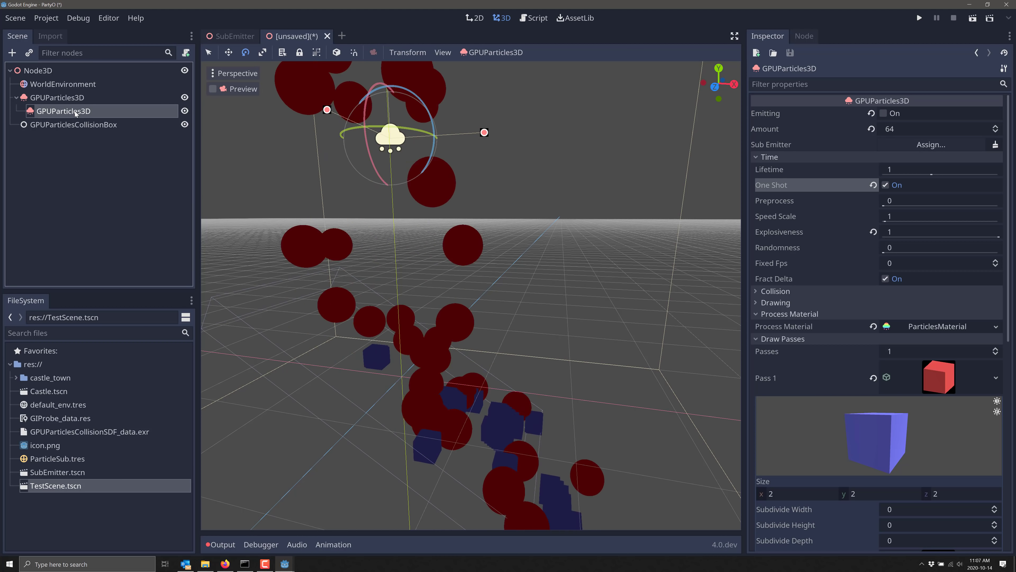
# Delete the child GPUParticles3D and the GPUParticlesCollisionBox from the scene
pyautogui.press('Delete')
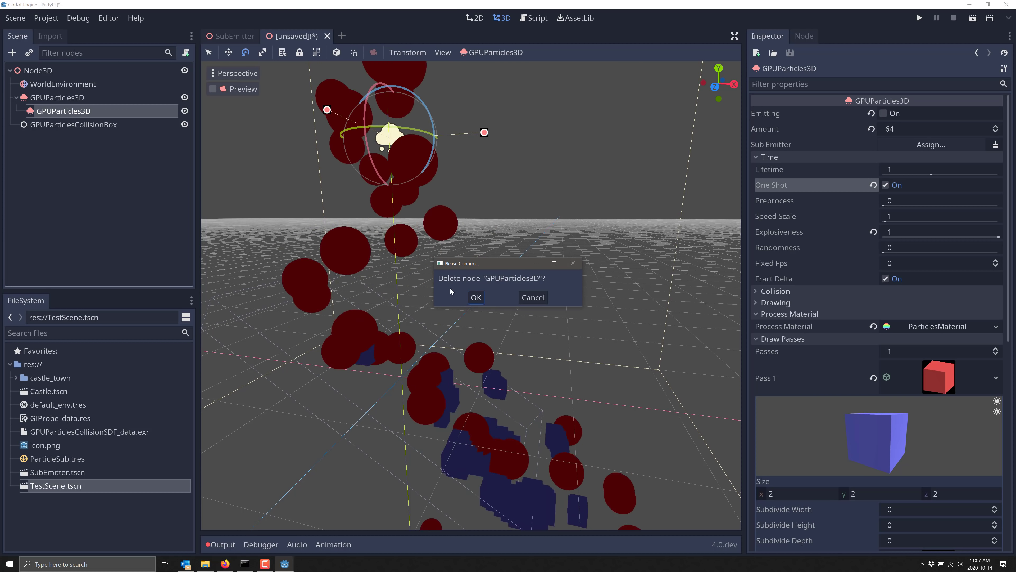
pyautogui.click(476, 297)
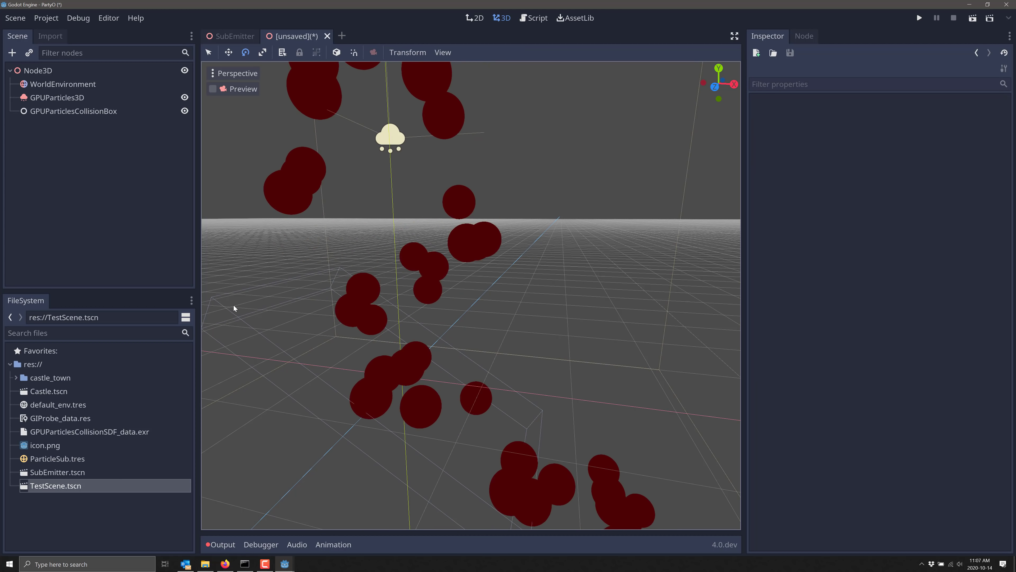
pyautogui.click(76, 112)
pyautogui.press('Delete')
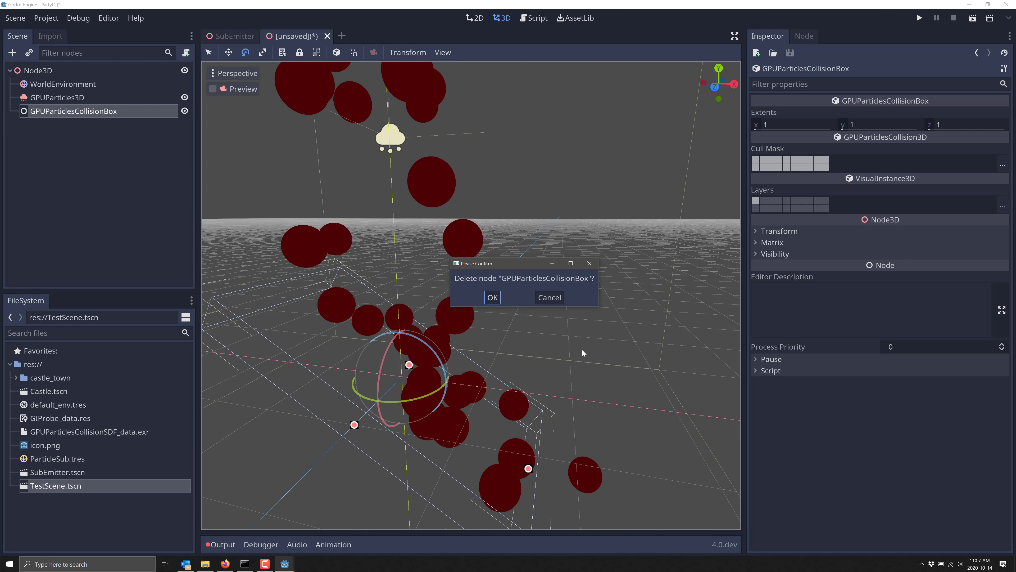
pyautogui.click(492, 297)
# Add a GPUParticlesAttractorSphere node as a child of the Node3D root
pyautogui.scroll(-5, 519, 324)
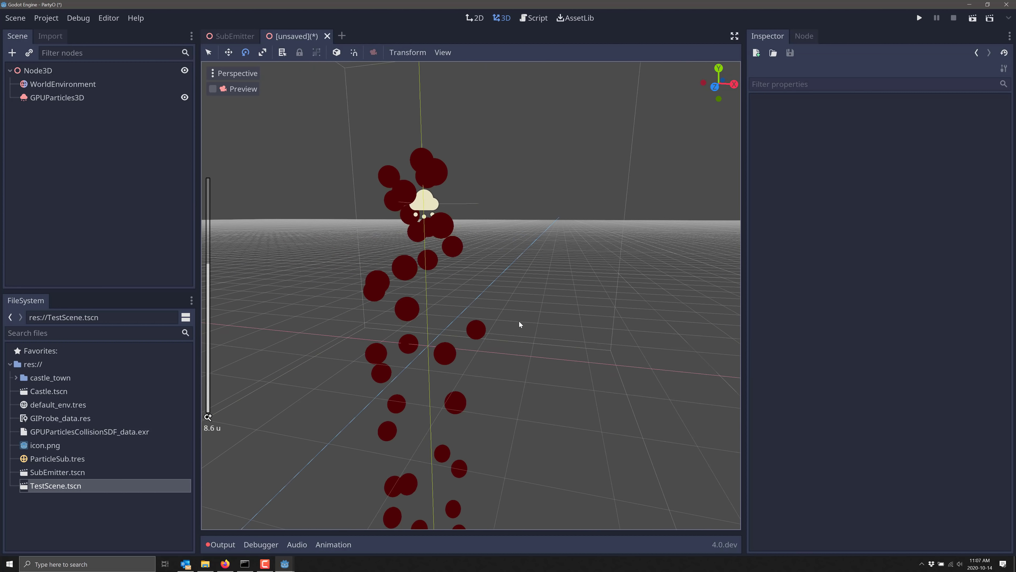
pyautogui.moveTo(519, 323)
pyautogui.mouseDown(button='right')
pyautogui.moveTo(528, 325)
pyautogui.moveTo(506, 339)
pyautogui.moveTo(506, 354)
pyautogui.moveTo(529, 311)
pyautogui.mouseUp(button='right')
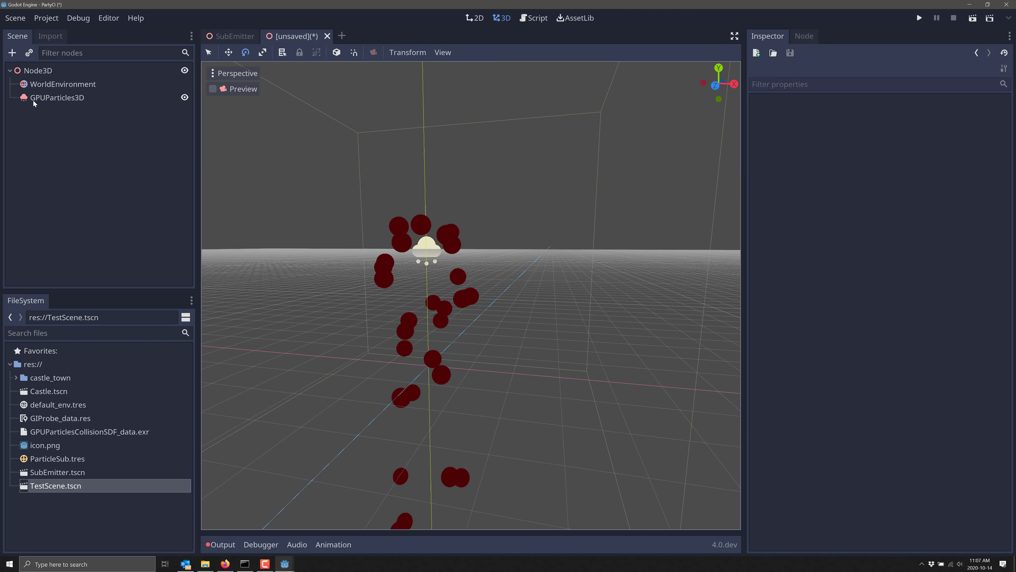
pyautogui.click(39, 71)
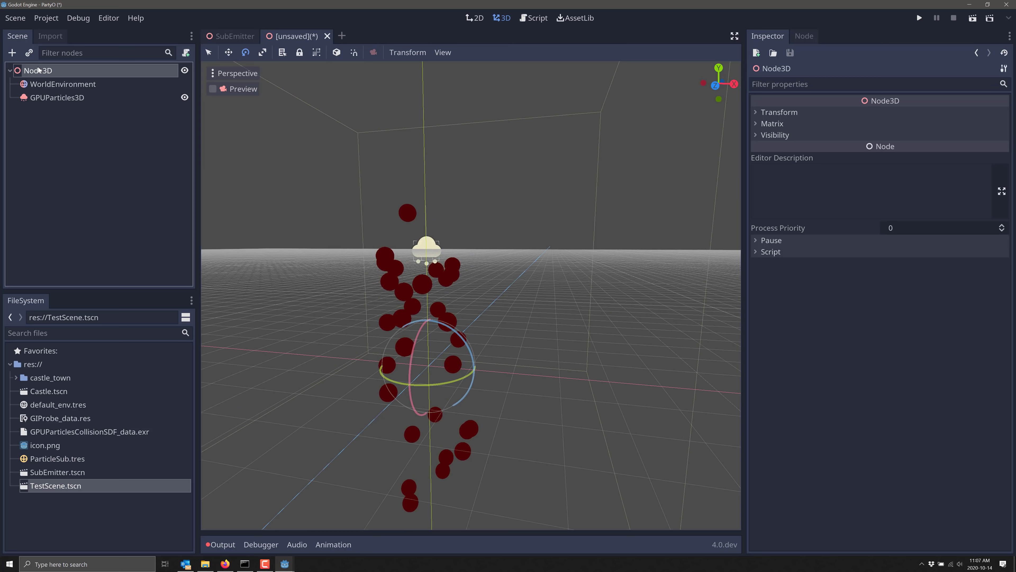
pyautogui.click(12, 53)
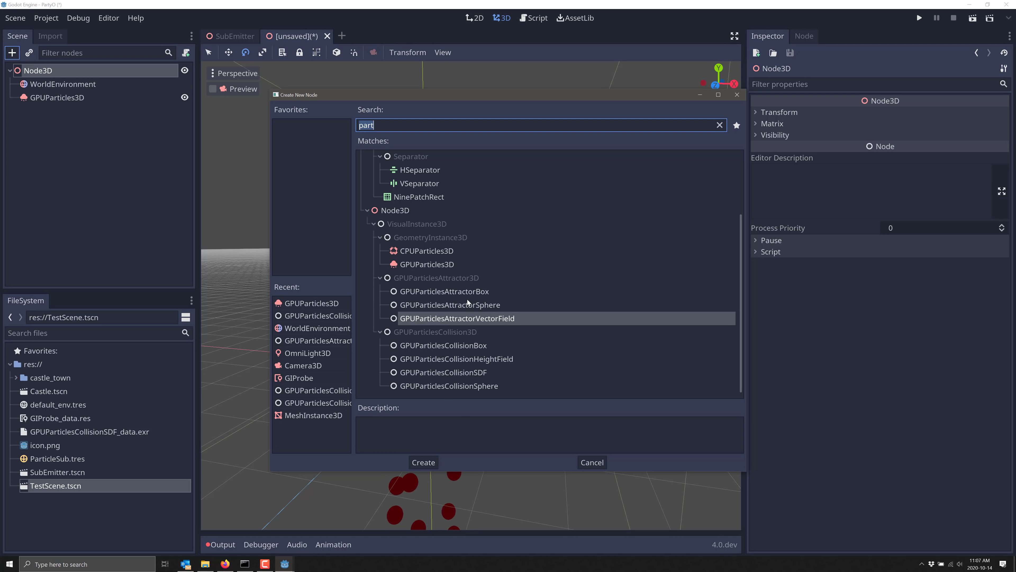
pyautogui.click(471, 292)
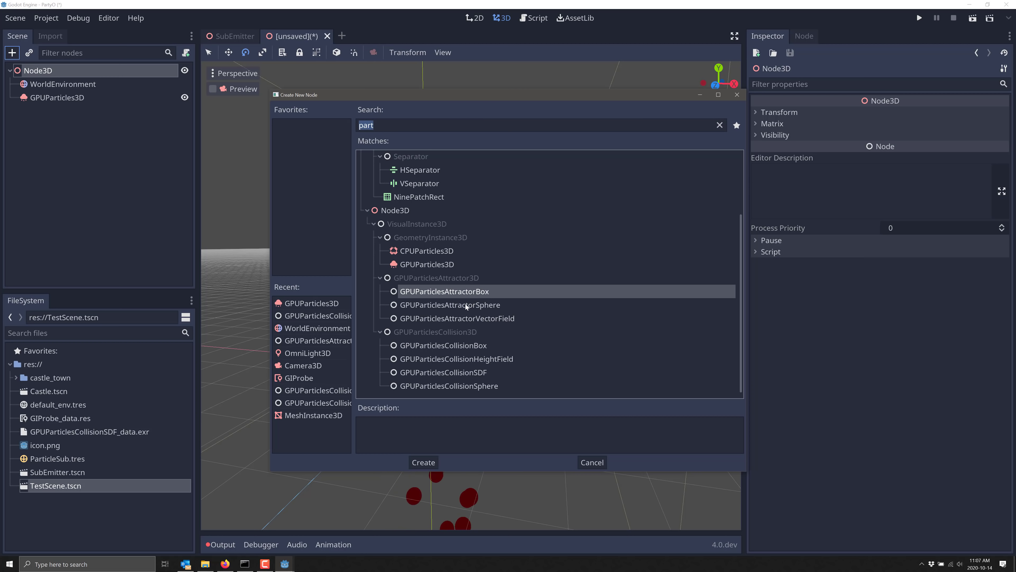
pyautogui.click(472, 305)
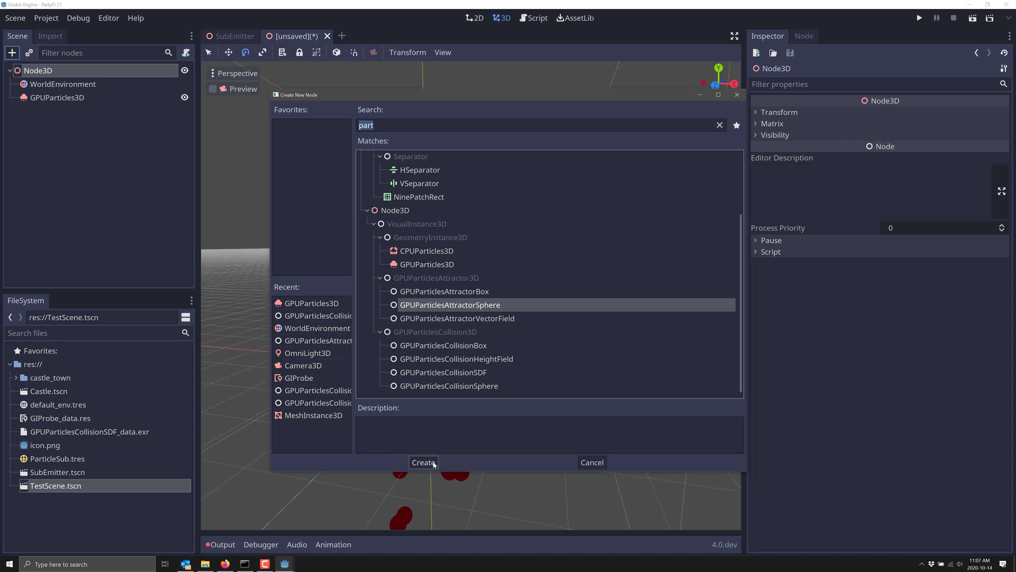
pyautogui.click(425, 463)
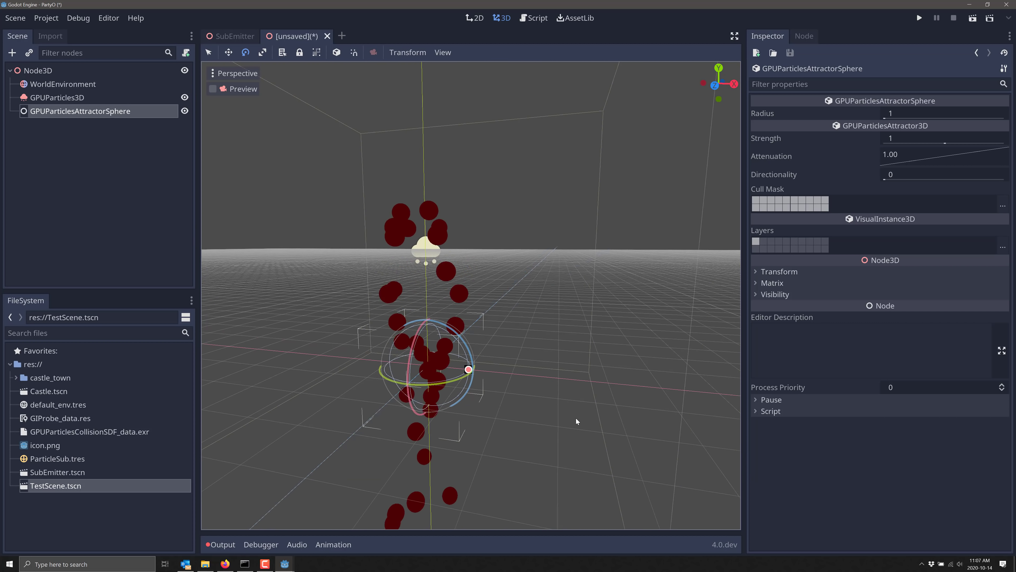
# Check the Attractor Interaction setting in the GPUParticles3D's process material and view the particles falling through the attractor sphere
pyautogui.moveTo(576, 418); pyautogui.dragTo(483, 379, button='middle')
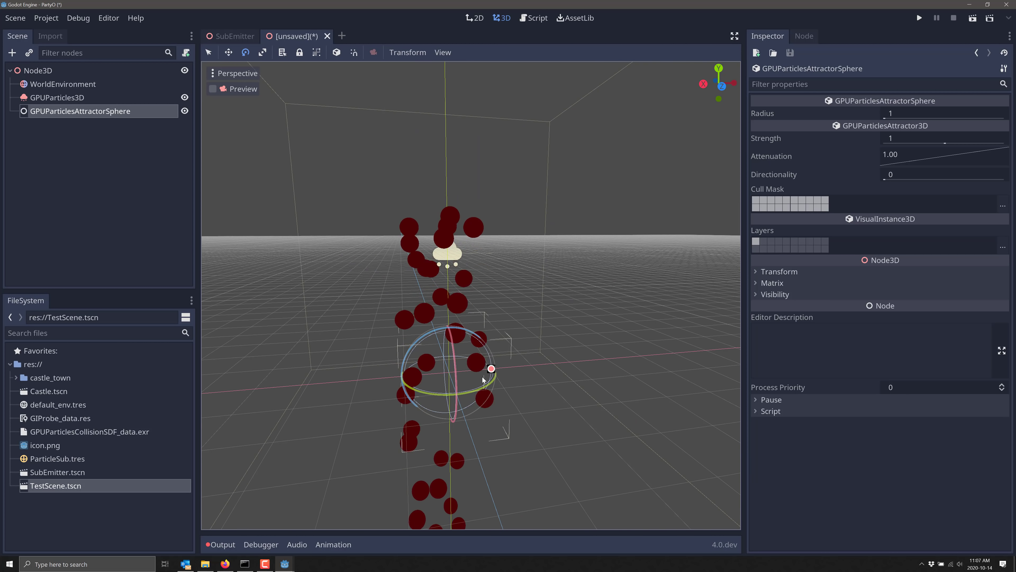
pyautogui.click(483, 379)
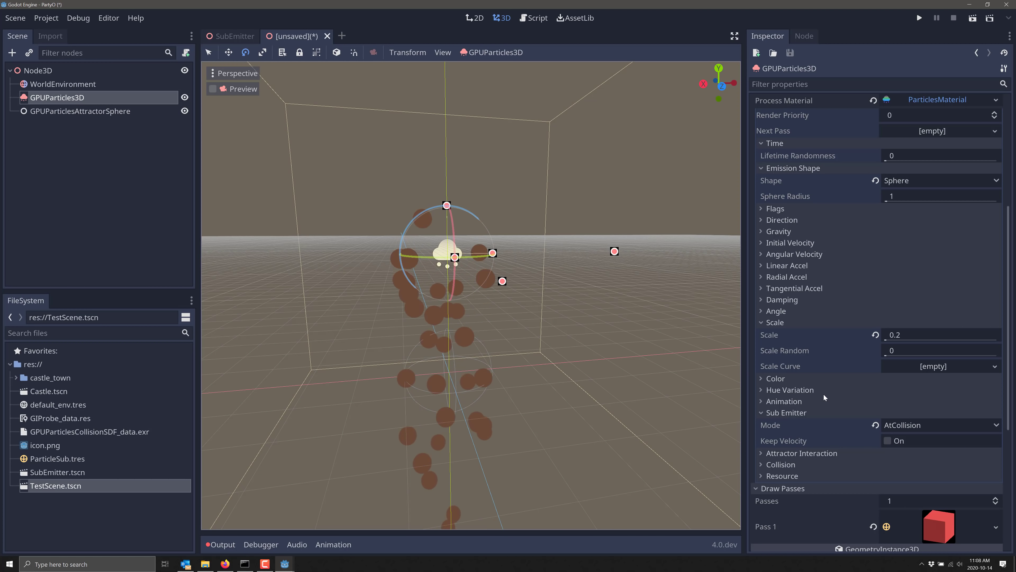
pyautogui.click(760, 456)
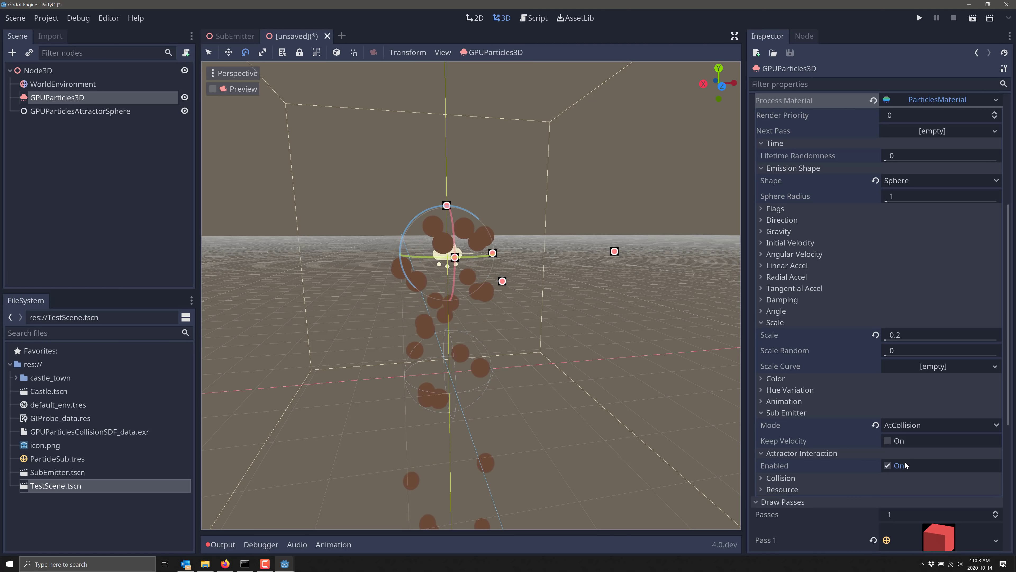
pyautogui.moveTo(616, 396); pyautogui.dragTo(556, 393, button='middle')
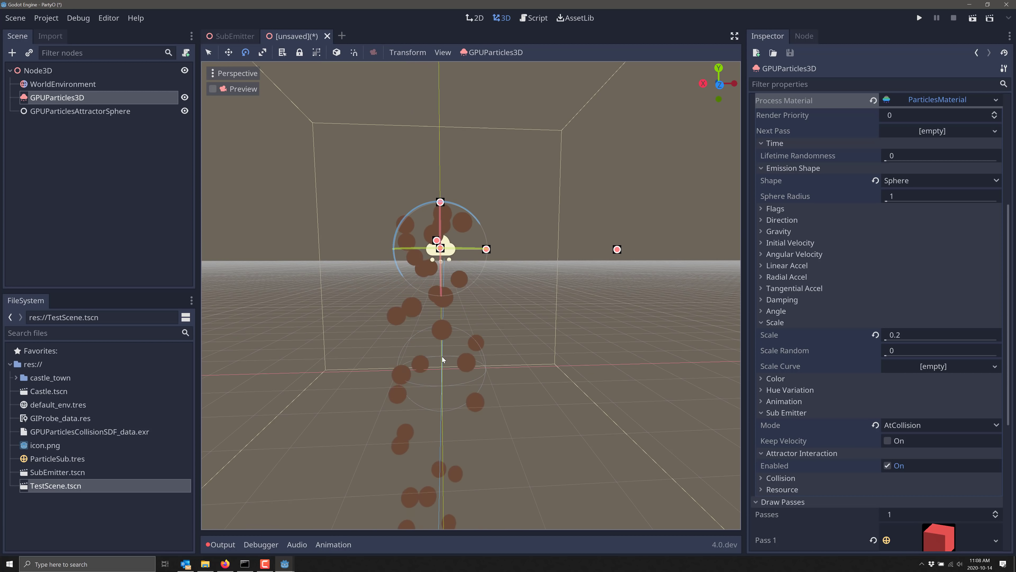
# Set the attractor sphere's Radius to 2.34 and Strength to 7.84, and nudge it slightly along the X axis
pyautogui.click(78, 113)
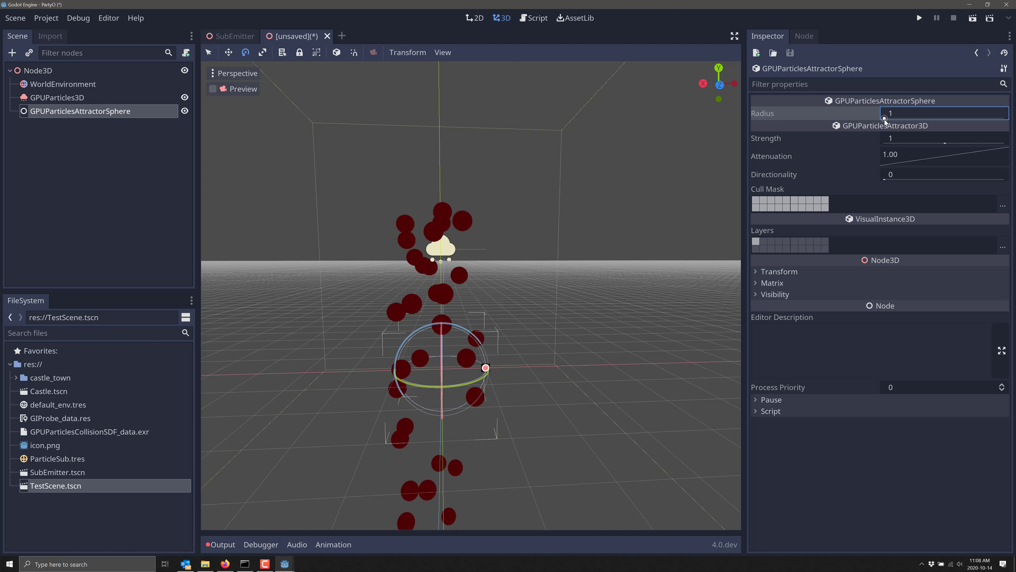
pyautogui.moveTo(885, 119); pyautogui.dragTo(947, 143)
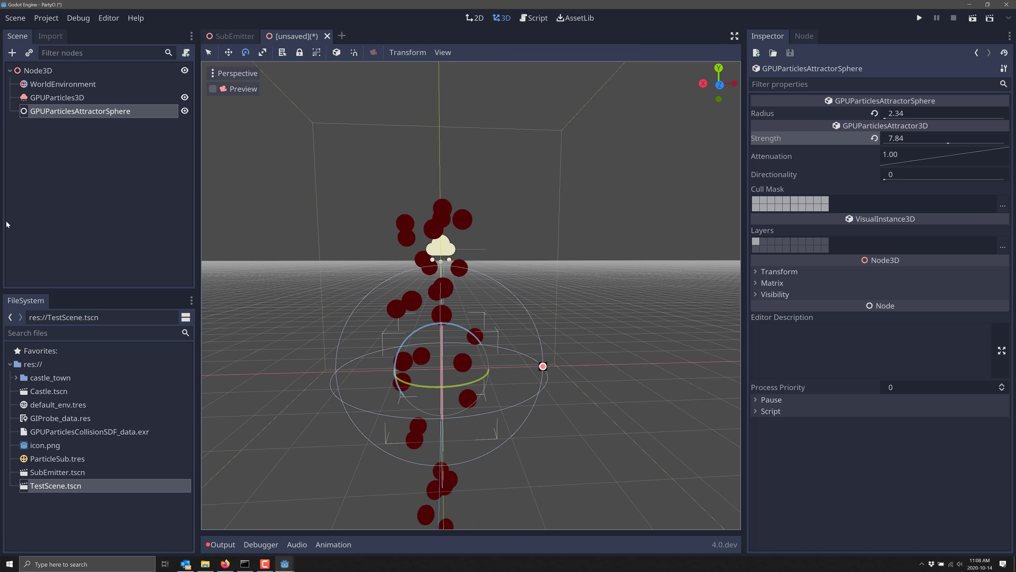
pyautogui.click(228, 53)
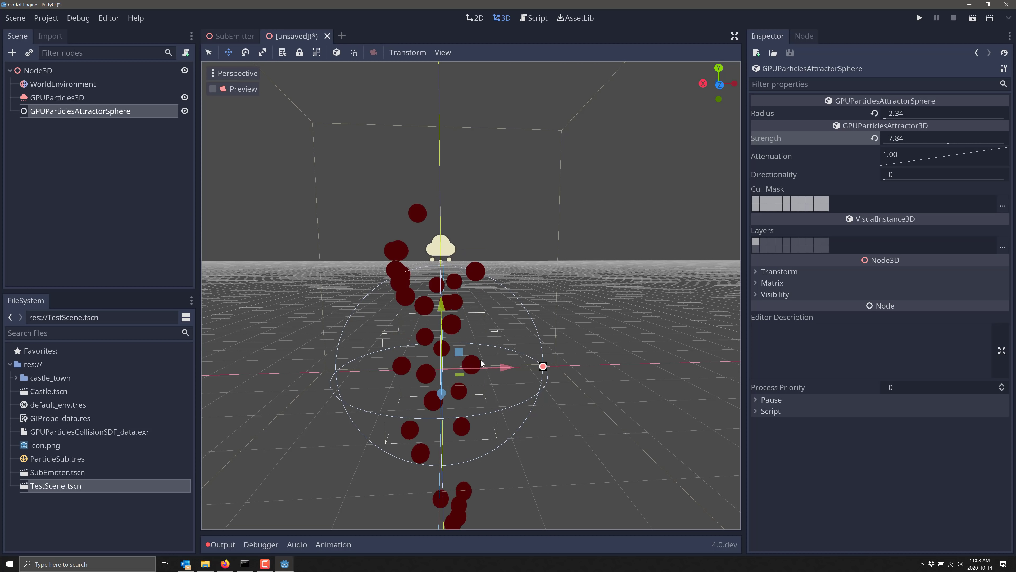
pyautogui.moveTo(506, 371)
pyautogui.mouseDown()
pyautogui.moveTo(558, 370)
pyautogui.moveTo(252, 374)
pyautogui.moveTo(584, 381)
pyautogui.moveTo(516, 378)
pyautogui.mouseUp()
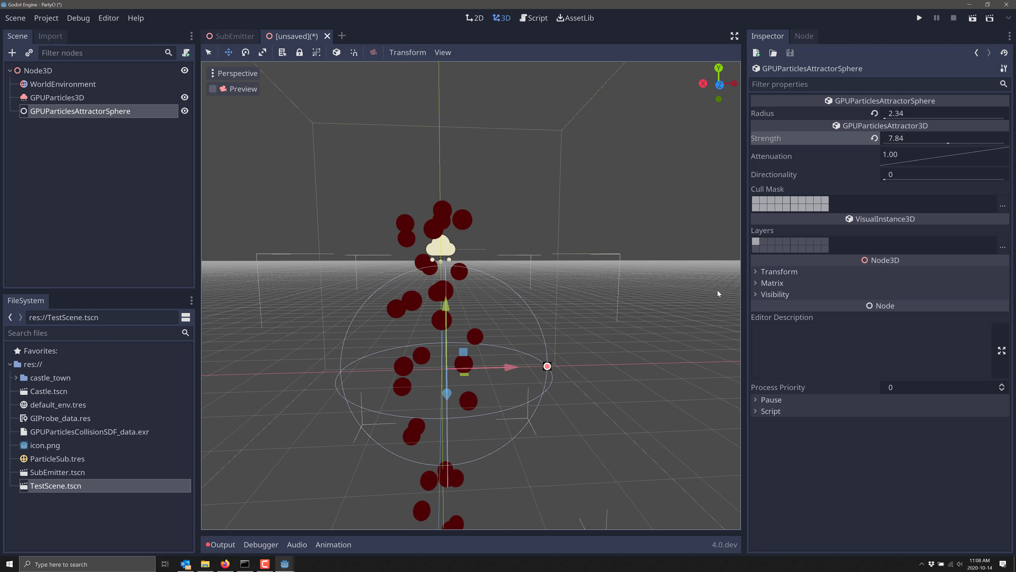
# Set the attractor sphere's Directionality to 0.49 and move it upward and sideways, so its centre sits beside the falling particle stream
pyautogui.moveTo(886, 178); pyautogui.dragTo(944, 179)
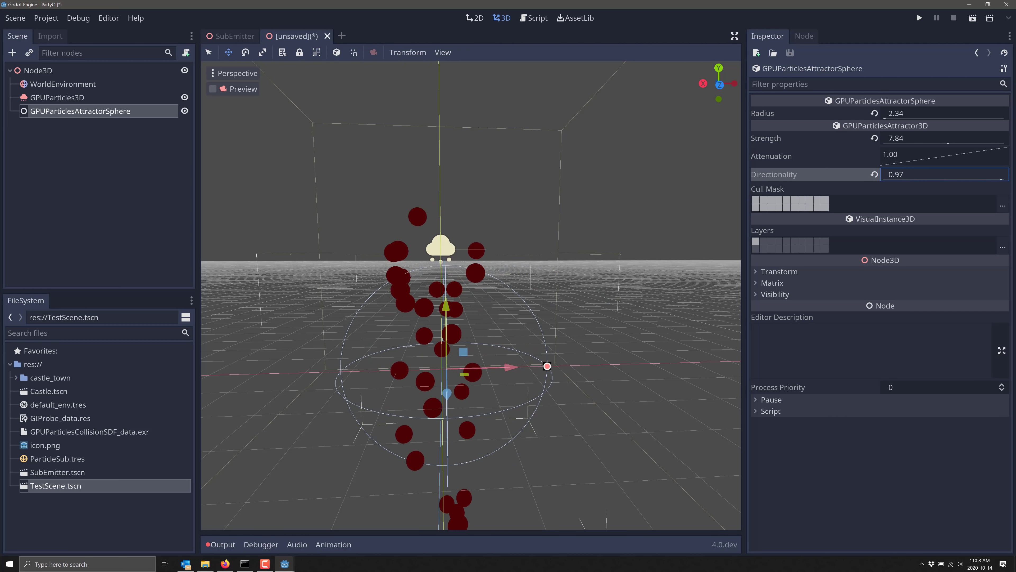
pyautogui.moveTo(513, 365); pyautogui.dragTo(485, 365)
pyautogui.moveTo(432, 314)
pyautogui.mouseDown()
pyautogui.moveTo(423, 129)
pyautogui.moveTo(416, 173)
pyautogui.moveTo(441, 194)
pyautogui.moveTo(487, 307)
pyautogui.moveTo(434, 300)
pyautogui.mouseUp()
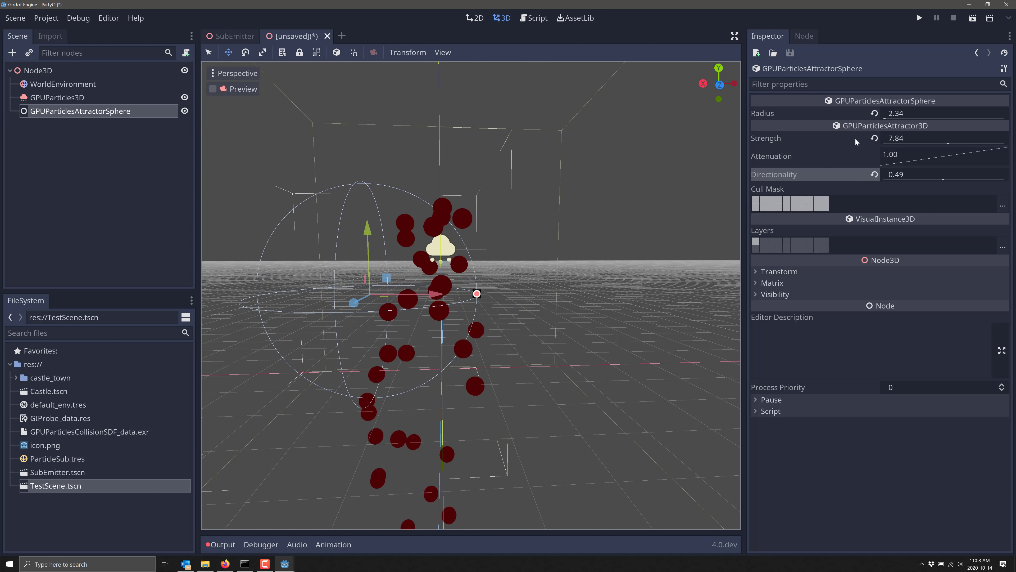
# Set the attractor sphere's Strength to 31.29 and move it across the particle stream to the opposite side, just below the emitter's height
pyautogui.moveTo(949, 142); pyautogui.dragTo(959, 143)
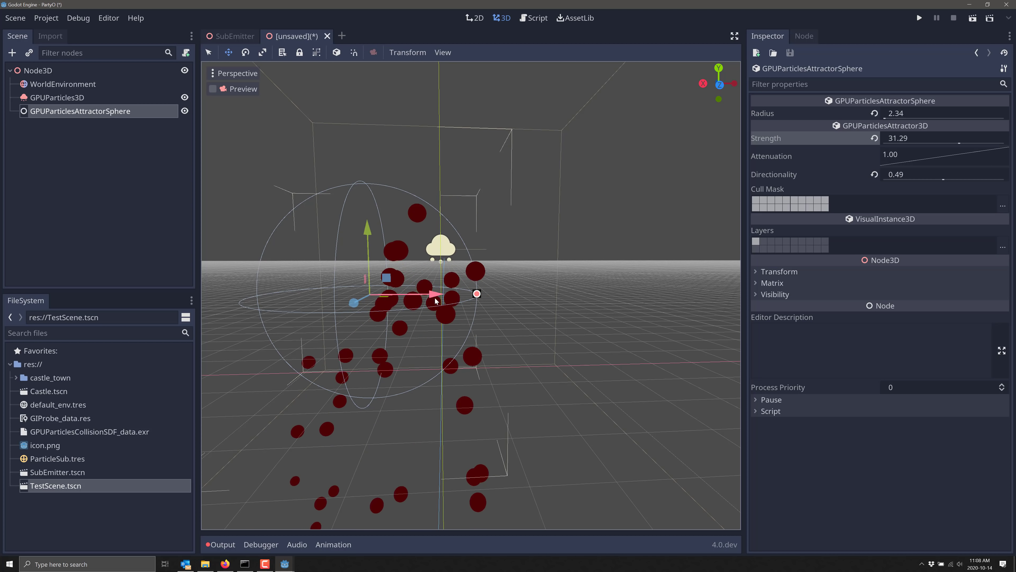
pyautogui.moveTo(434, 297); pyautogui.dragTo(455, 307)
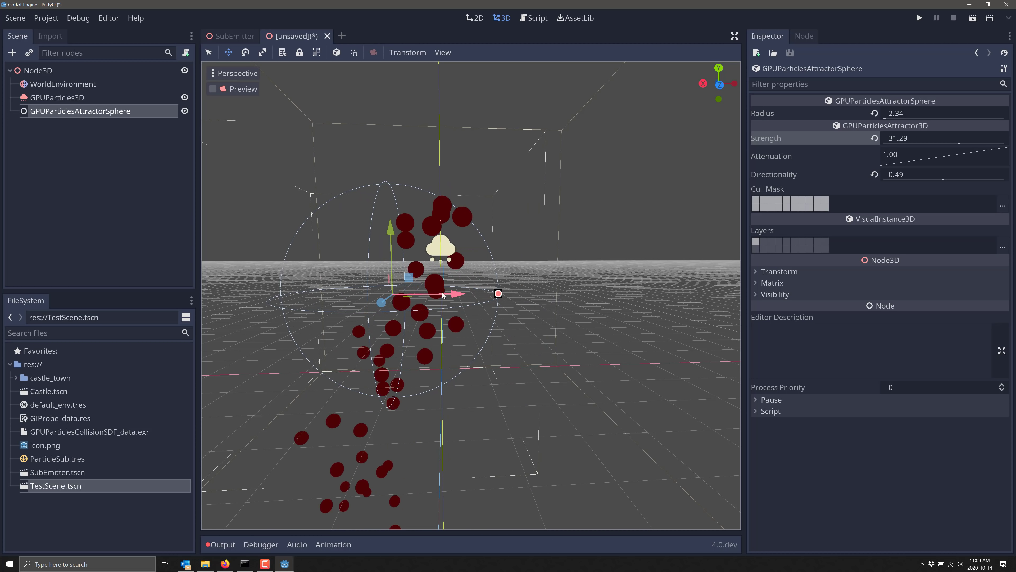
pyautogui.moveTo(390, 235); pyautogui.dragTo(401, 286)
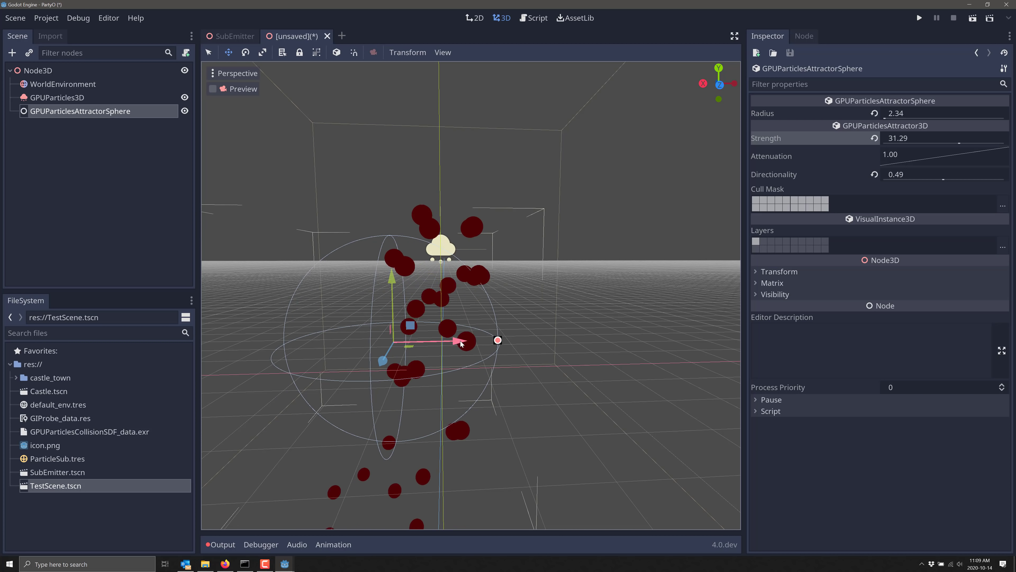
pyautogui.moveTo(461, 340); pyautogui.dragTo(568, 330)
pyautogui.moveTo(505, 277); pyautogui.dragTo(505, 255)
pyautogui.moveTo(564, 317); pyautogui.dragTo(539, 317)
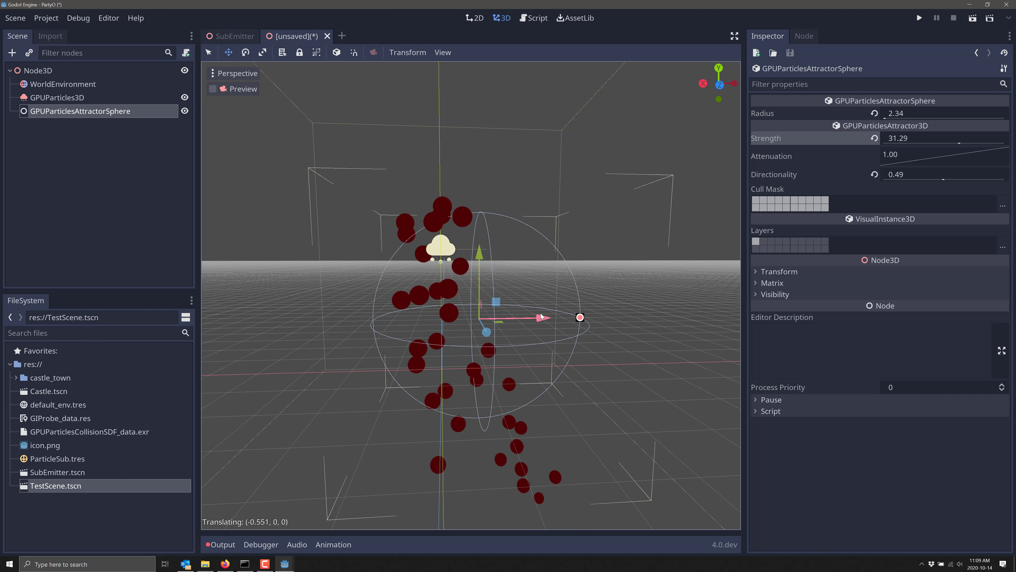
pyautogui.moveTo(480, 250); pyautogui.dragTo(464, 211)
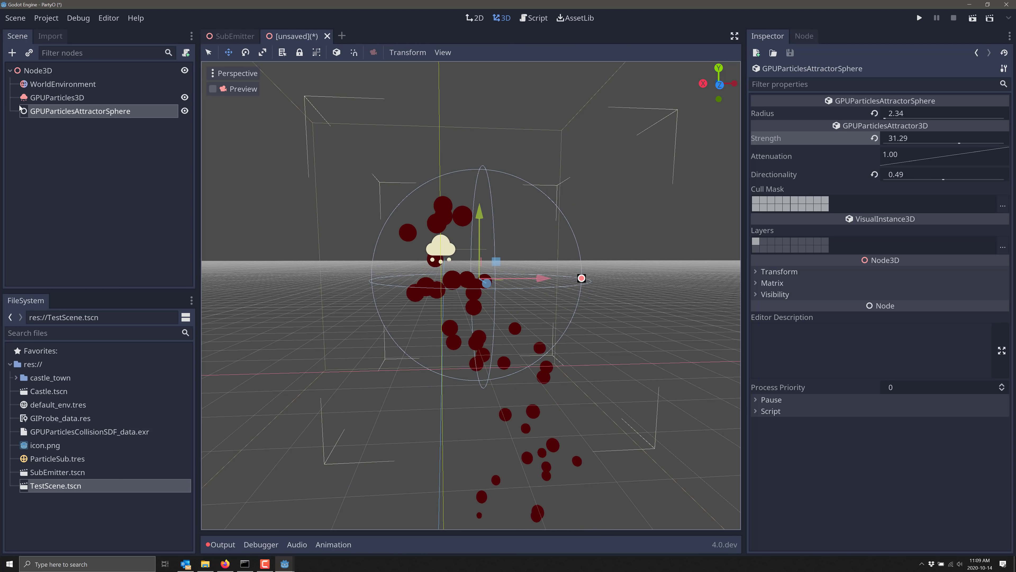
# Add a GPUParticlesCollisionBox under the Node3D root and position it beneath the emitter, in the path of the falling particles
pyautogui.click(37, 70)
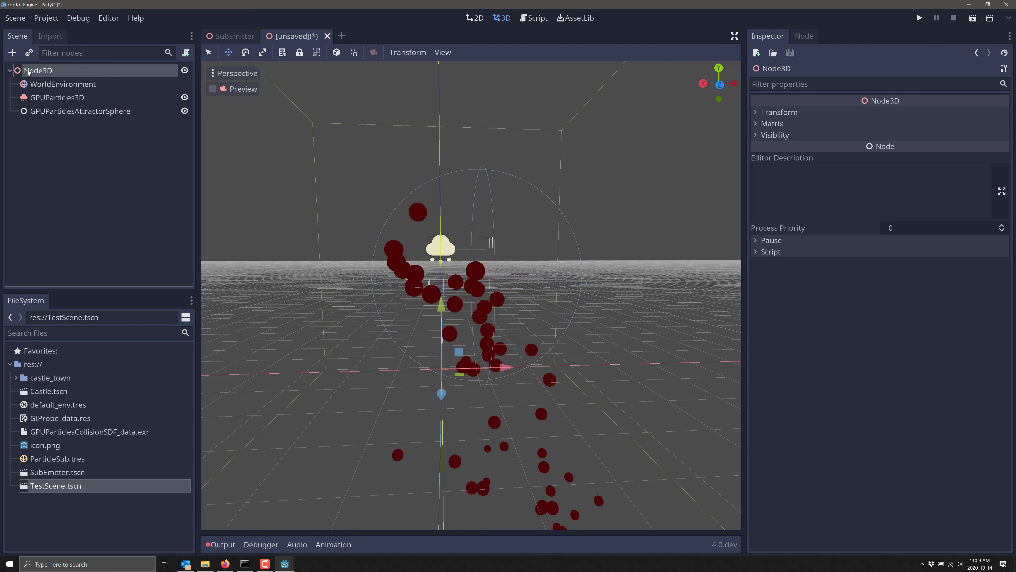
pyautogui.click(12, 52)
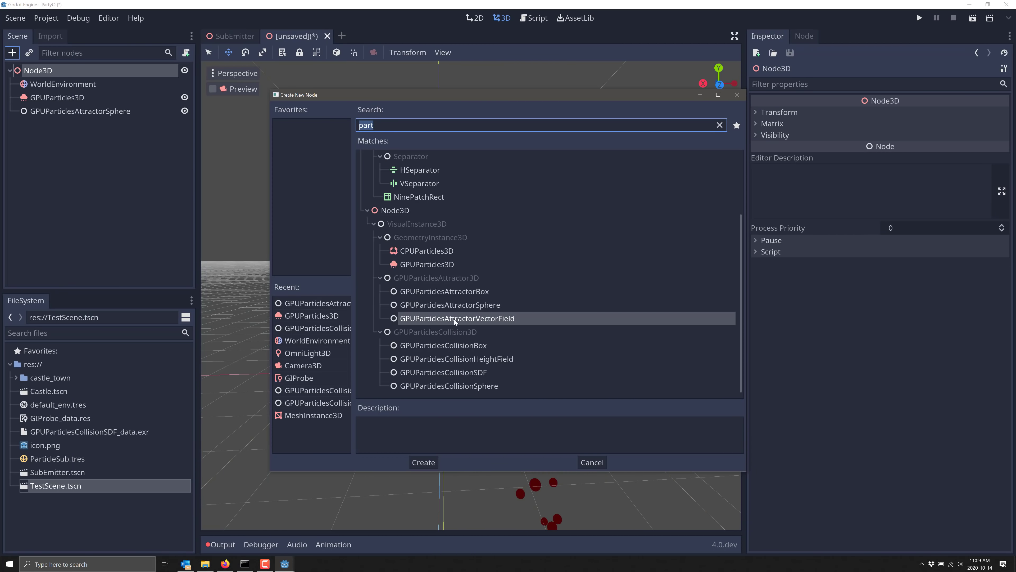
pyautogui.doubleClick(458, 345)
pyautogui.moveTo(503, 368); pyautogui.dragTo(558, 368)
pyautogui.moveTo(498, 309); pyautogui.dragTo(498, 246)
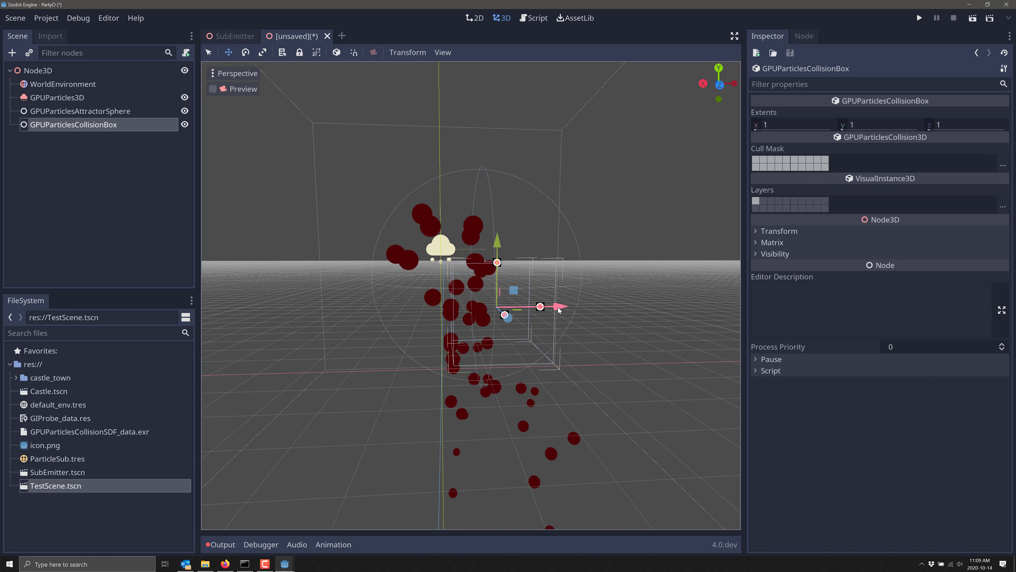
pyautogui.moveTo(558, 308); pyautogui.dragTo(521, 308)
pyautogui.moveTo(462, 244); pyautogui.dragTo(461, 262)
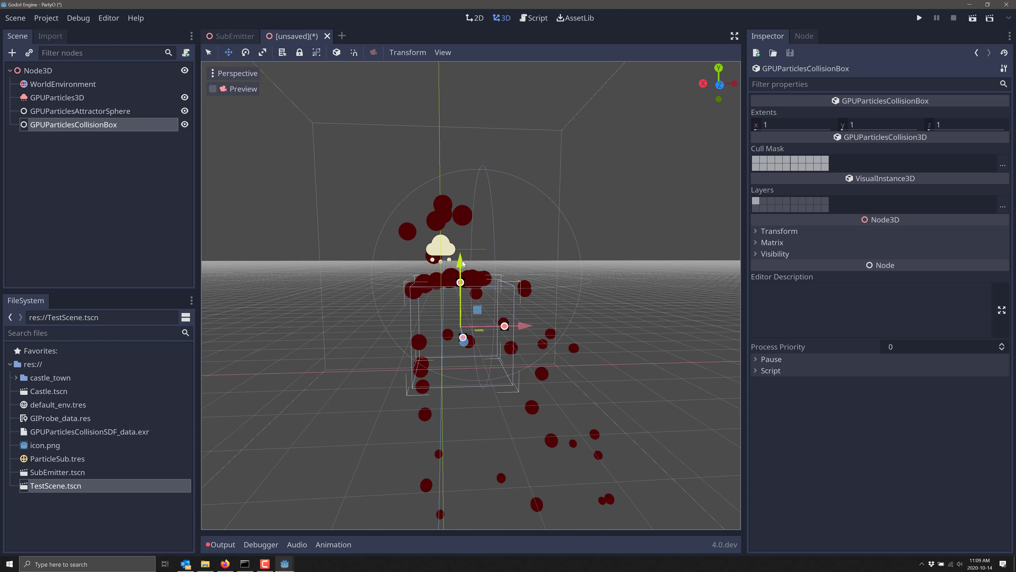
# Delete the GPUParticlesCollisionBox and GPUParticlesAttractorSphere nodes from the scene
pyautogui.press('Delete')
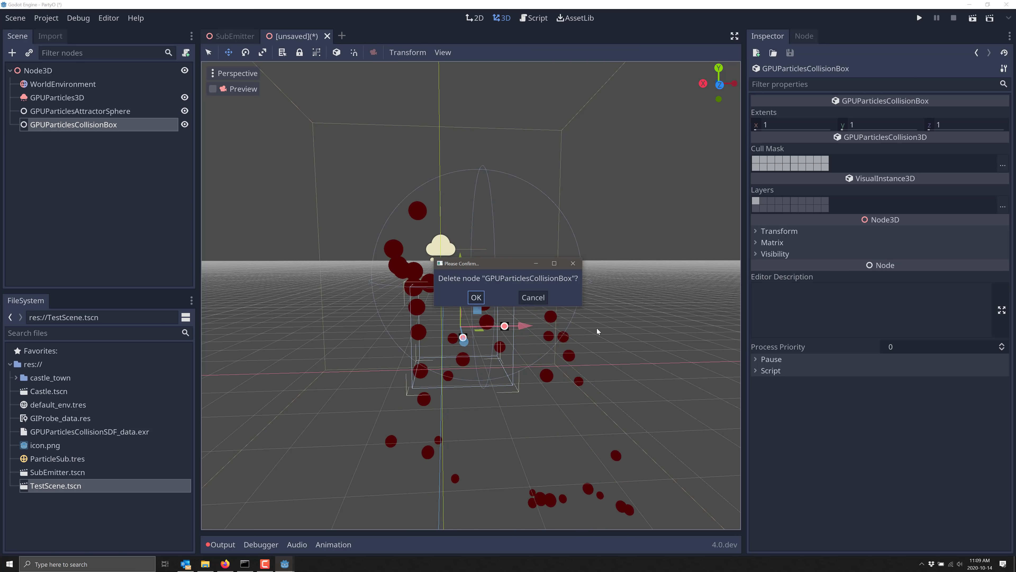
pyautogui.click(476, 297)
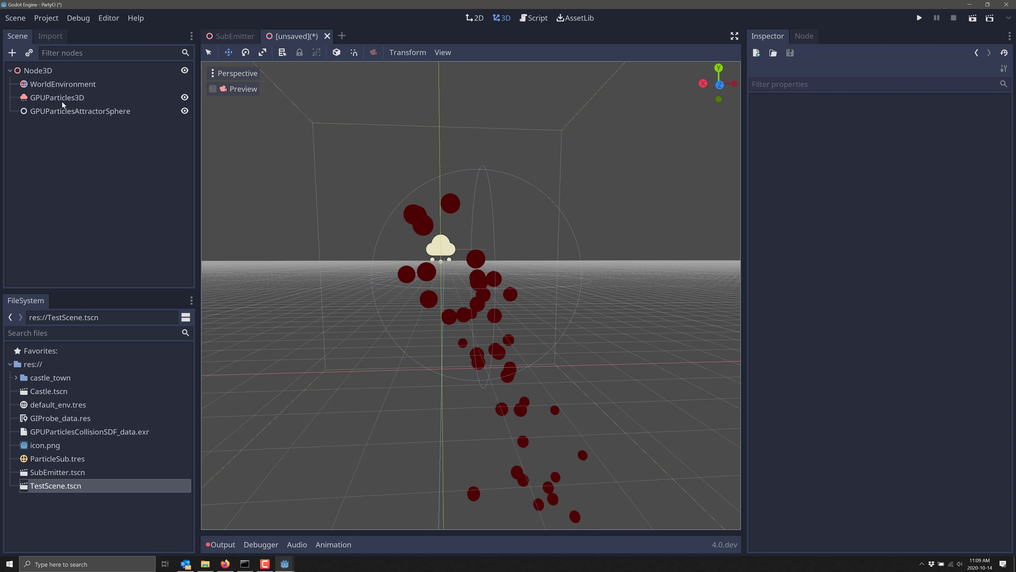
pyautogui.click(68, 116)
pyautogui.press('Delete')
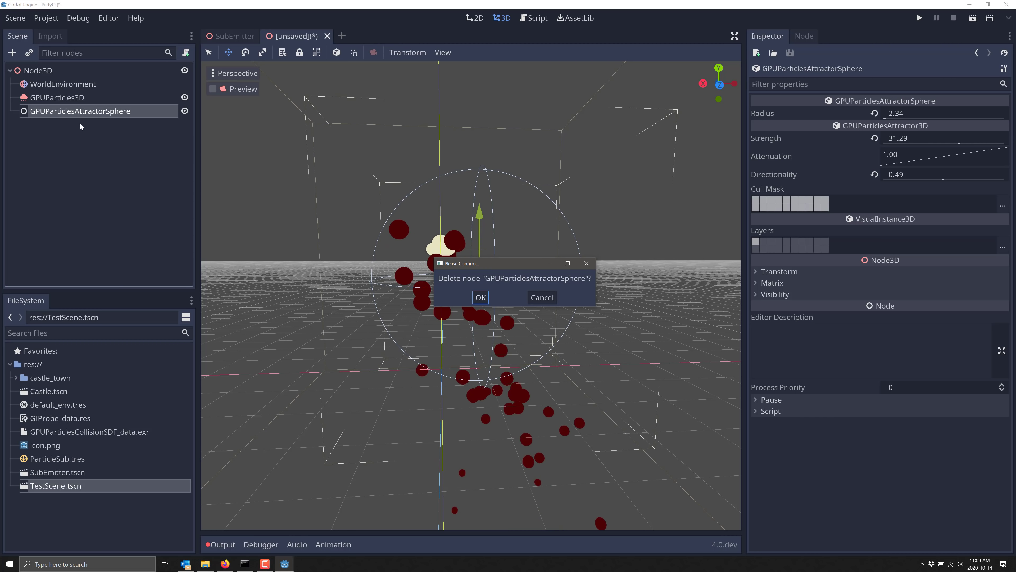
pyautogui.click(481, 297)
# Instance Castle.tscn into the 3D scene and look over the whole castle town from above
pyautogui.scroll(3, 509, 361)
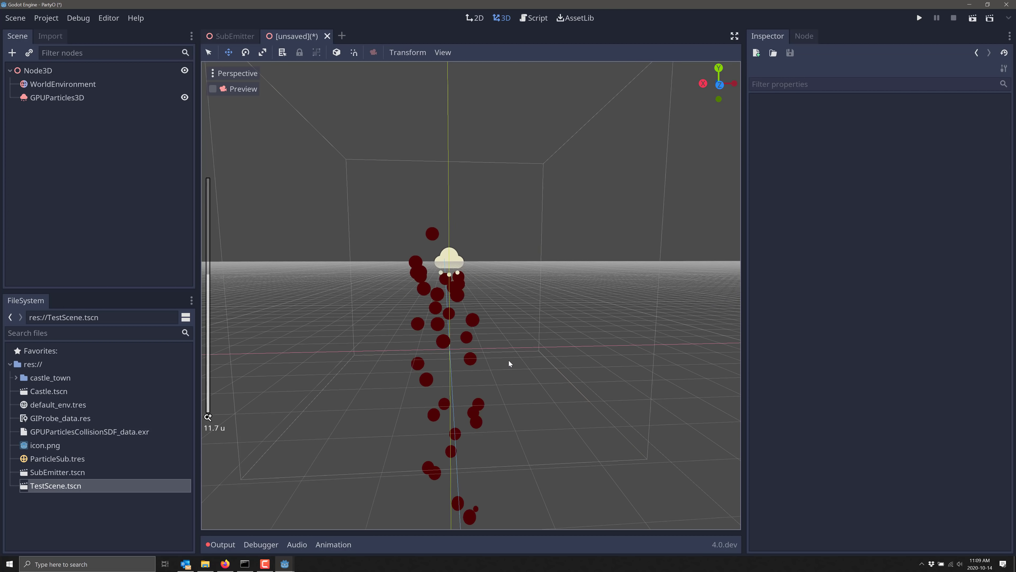
pyautogui.scroll(-6, 509, 361)
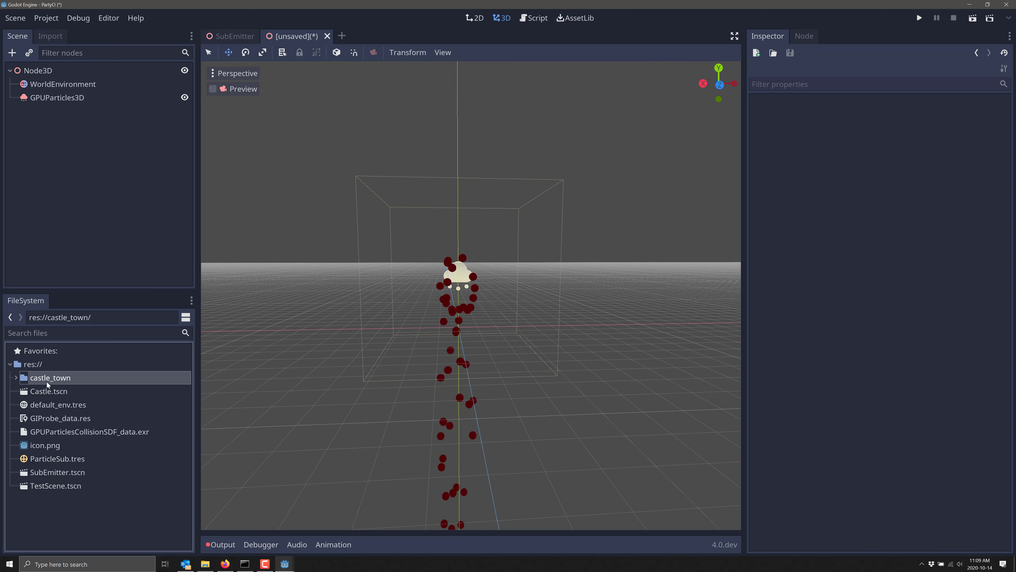
pyautogui.click(35, 391)
pyautogui.moveTo(422, 354); pyautogui.dragTo(422, 353)
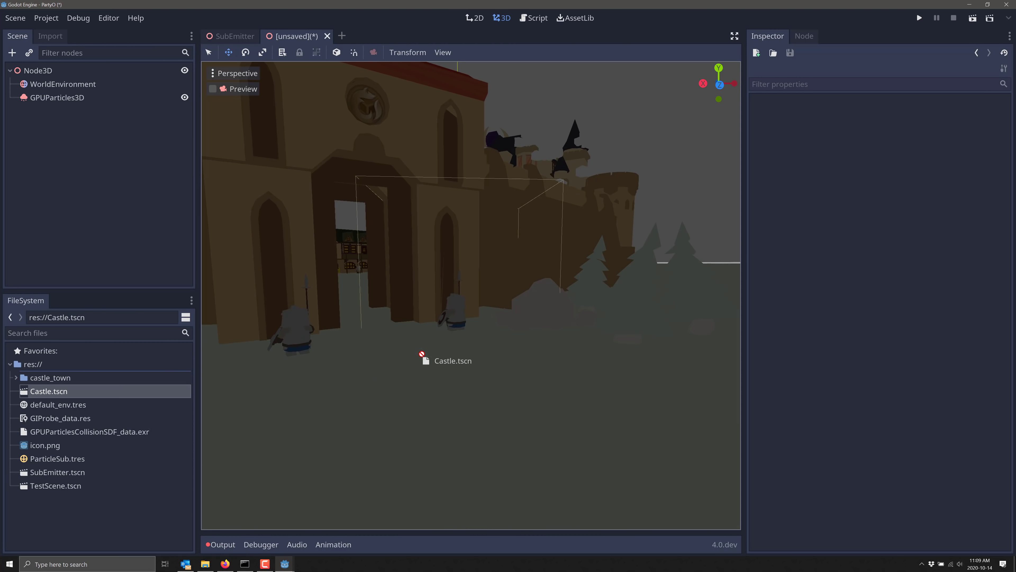
pyautogui.moveTo(552, 342); pyautogui.dragTo(553, 341)
pyautogui.scroll(-20, 553, 340)
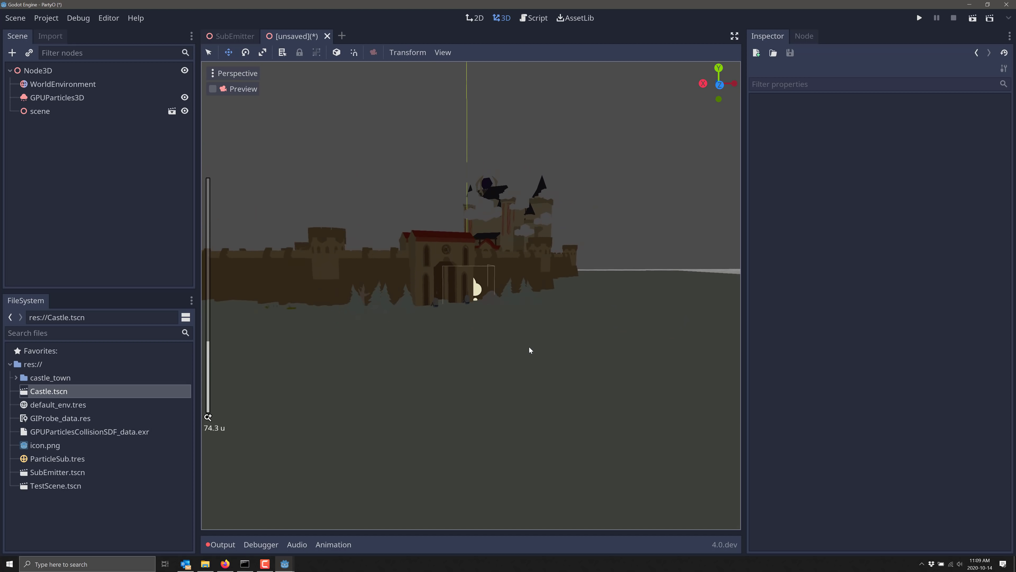
pyautogui.moveTo(488, 339); pyautogui.dragTo(492, 367, button='middle')
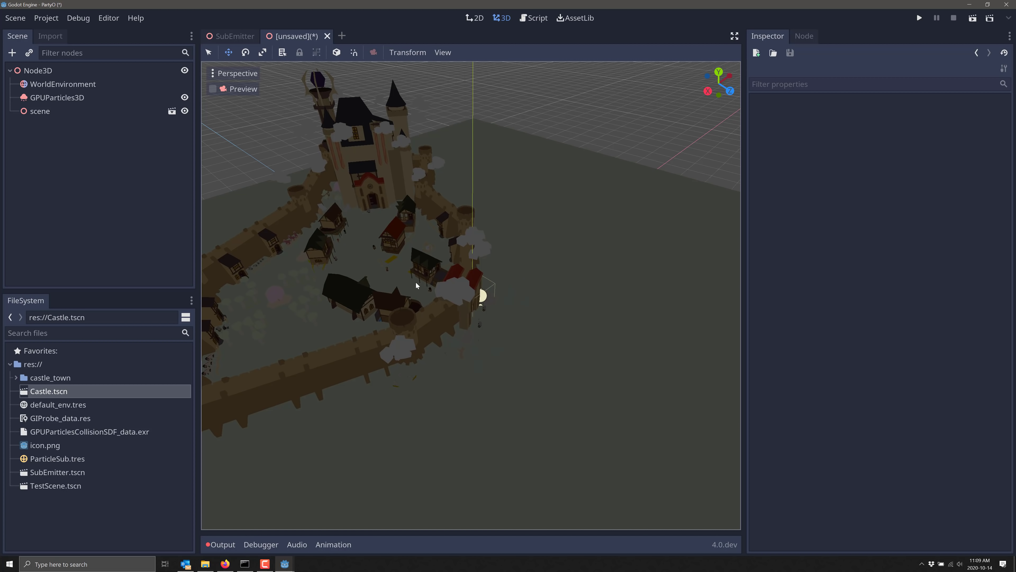
# Position the GPUParticles3D emitter over the castle town and set its transform Scale to 10 on X, Y and Z
pyautogui.click(51, 377)
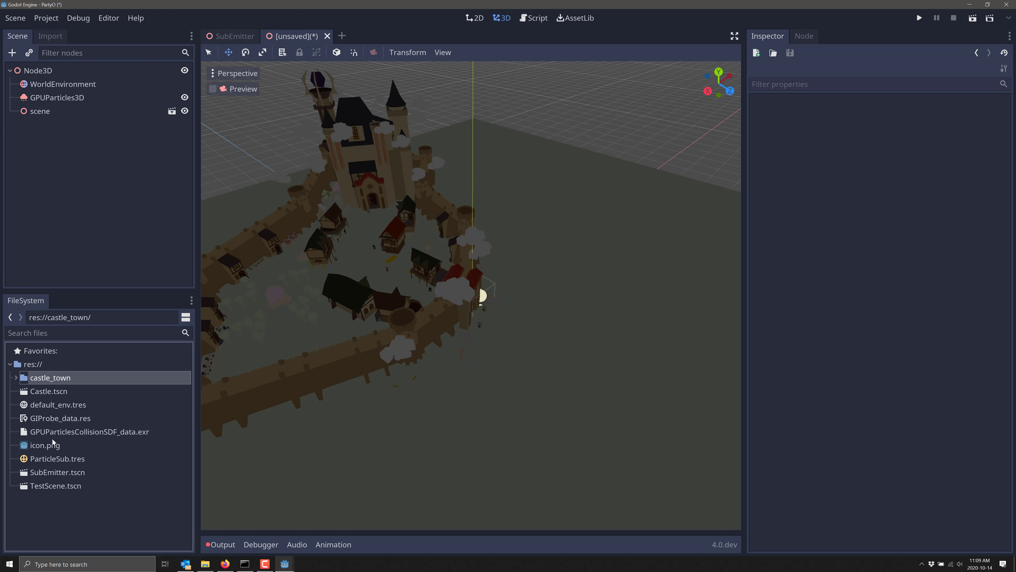
pyautogui.click(60, 98)
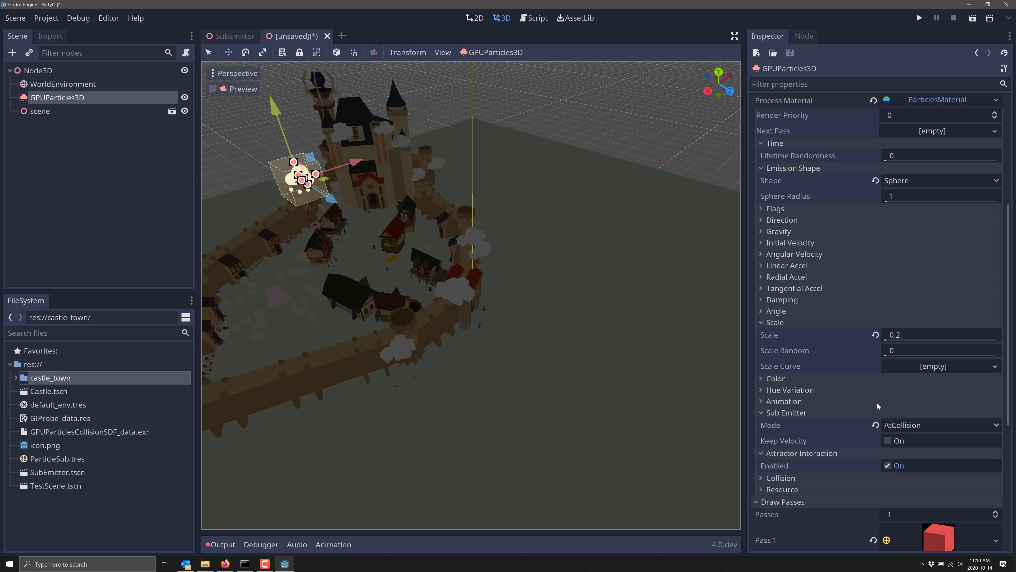
pyautogui.scroll(-8, 877, 405)
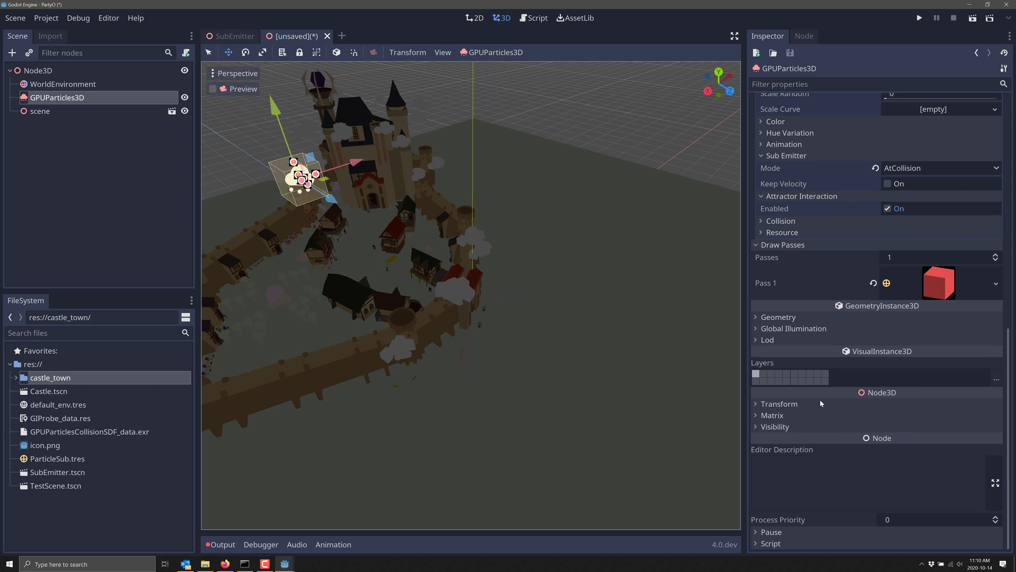
pyautogui.click(759, 405)
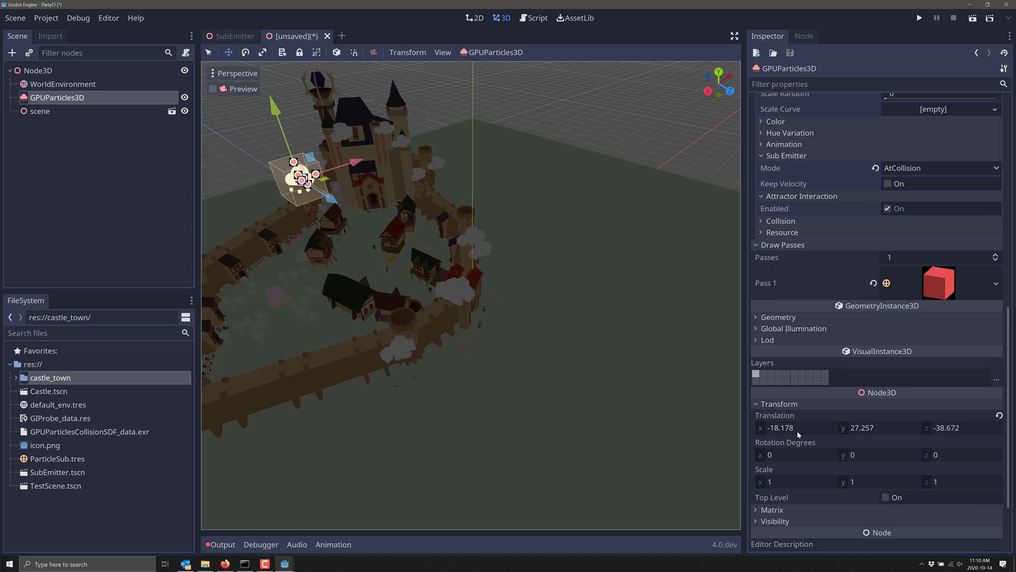
pyautogui.click(786, 480)
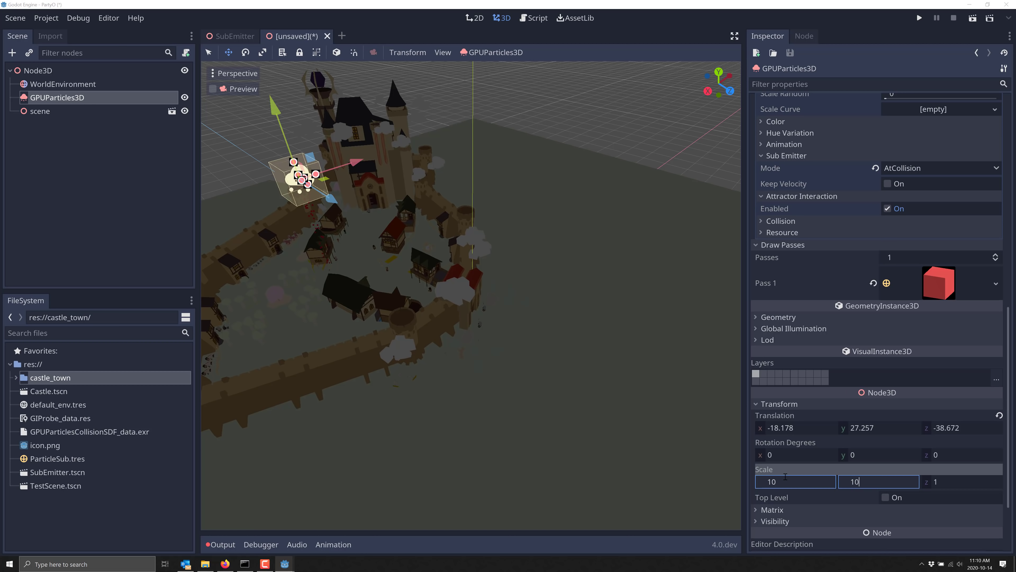
pyautogui.write('0')
pyautogui.hotkey('shift', 'Tab')
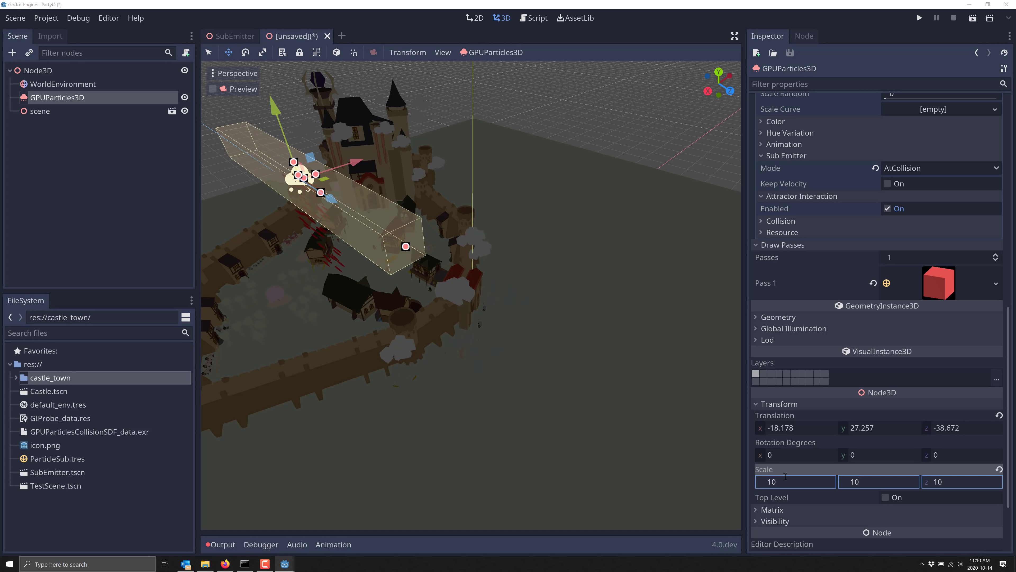
pyautogui.click(950, 481)
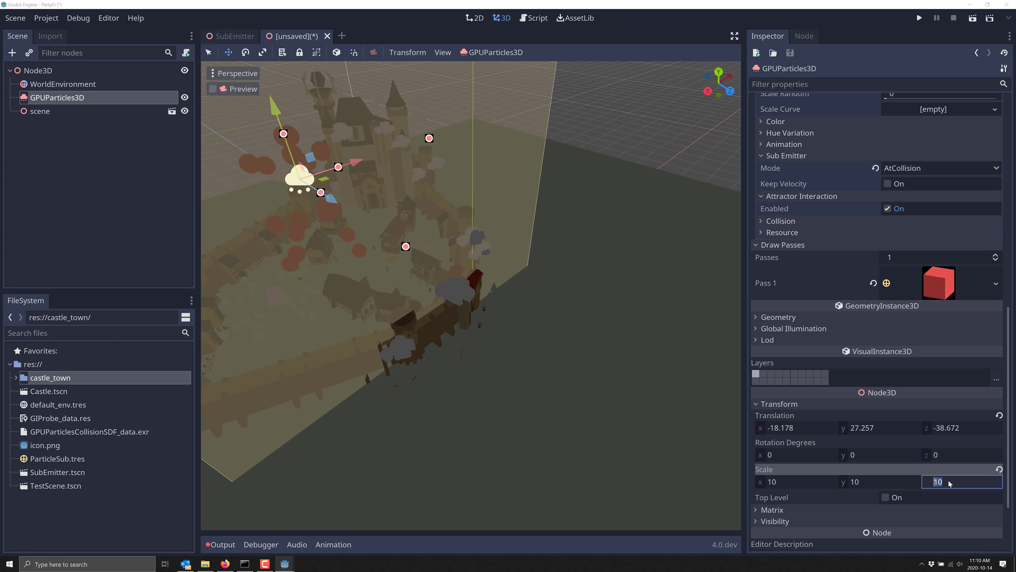
# Raise the GPUParticles3D emitter to about 40 on the Y axis, above the castle
pyautogui.scroll(-7, 566, 348)
pyautogui.moveTo(572, 321); pyautogui.dragTo(607, 313, button='middle')
pyautogui.scroll(10, 605, 309)
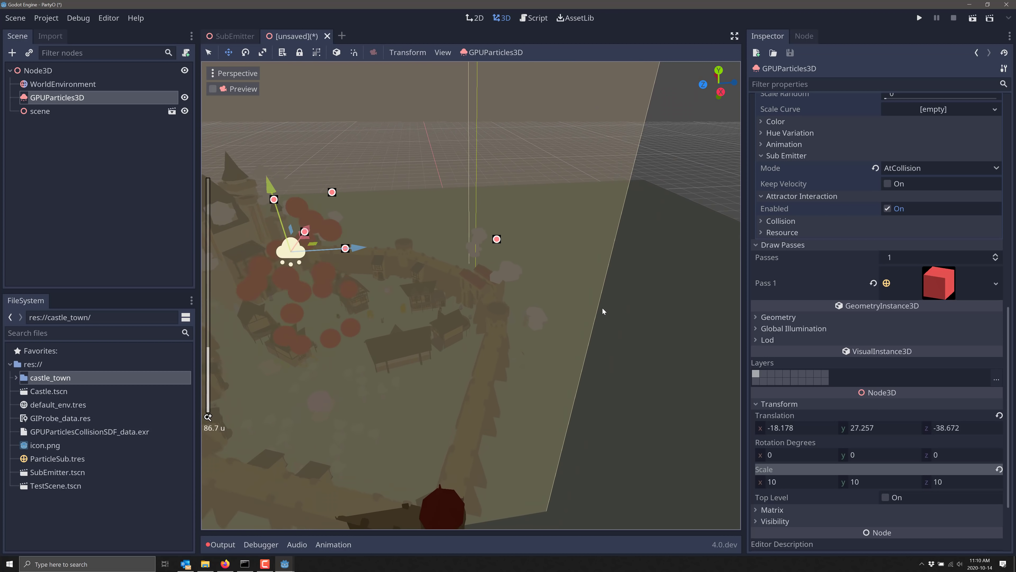
pyautogui.moveTo(599, 308); pyautogui.dragTo(560, 305, button='right')
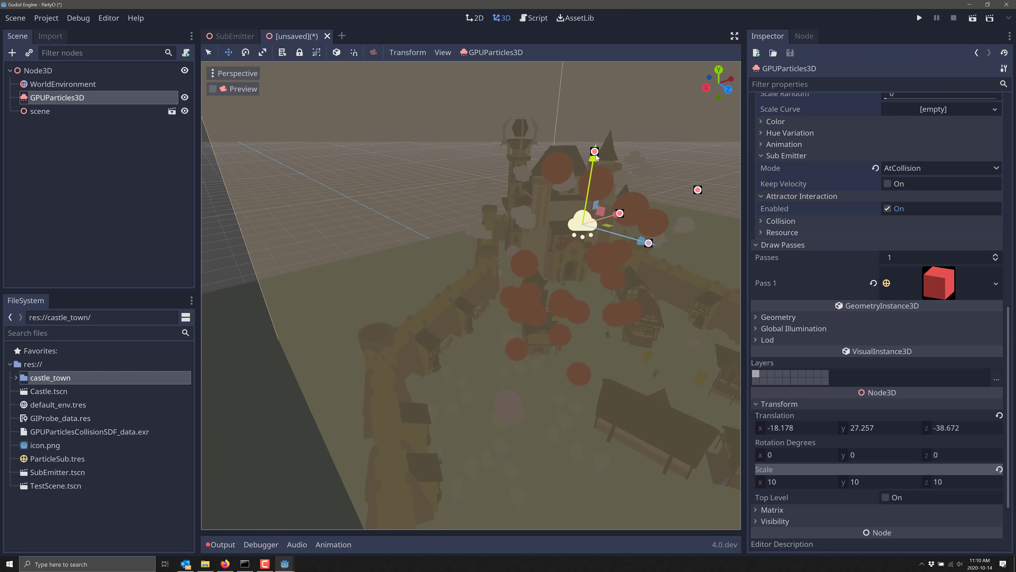
pyautogui.moveTo(598, 146); pyautogui.dragTo(617, 40)
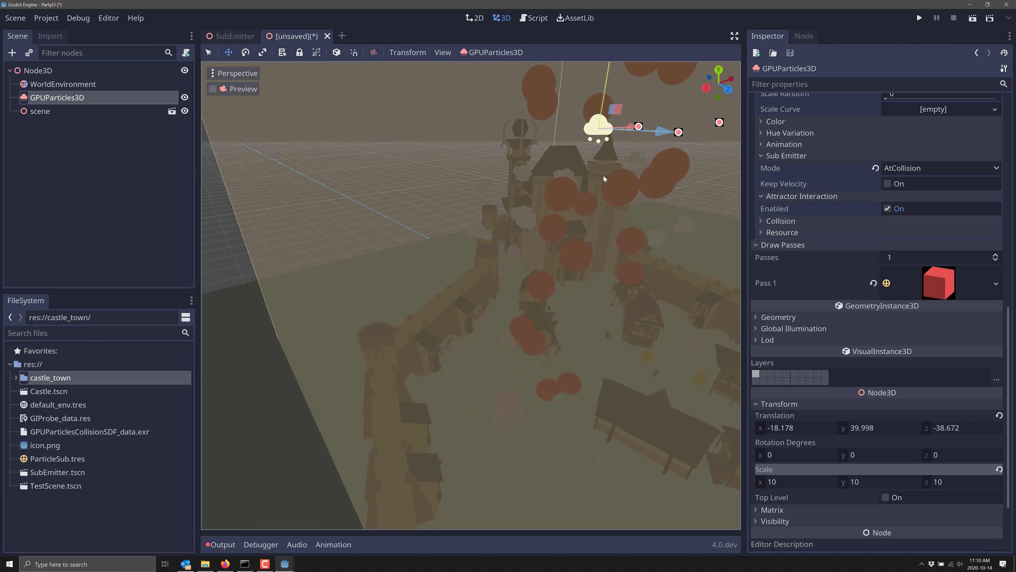
pyautogui.scroll(-5, 608, 259)
pyautogui.scroll(-4, 608, 259)
pyautogui.moveTo(628, 308)
pyautogui.mouseDown(button='right')
pyautogui.moveTo(599, 308)
pyautogui.moveTo(628, 316)
pyautogui.mouseUp(button='right')
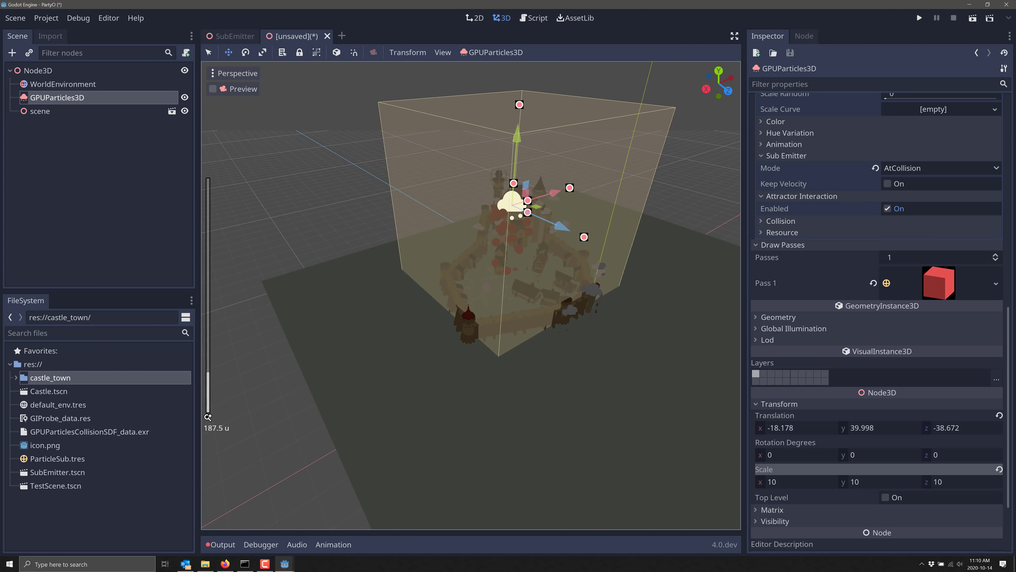
# Set the particle Scale in the emitter's process material to 0.05 and inspect the particles falling over the castle town
pyautogui.scroll(6, 564, 300)
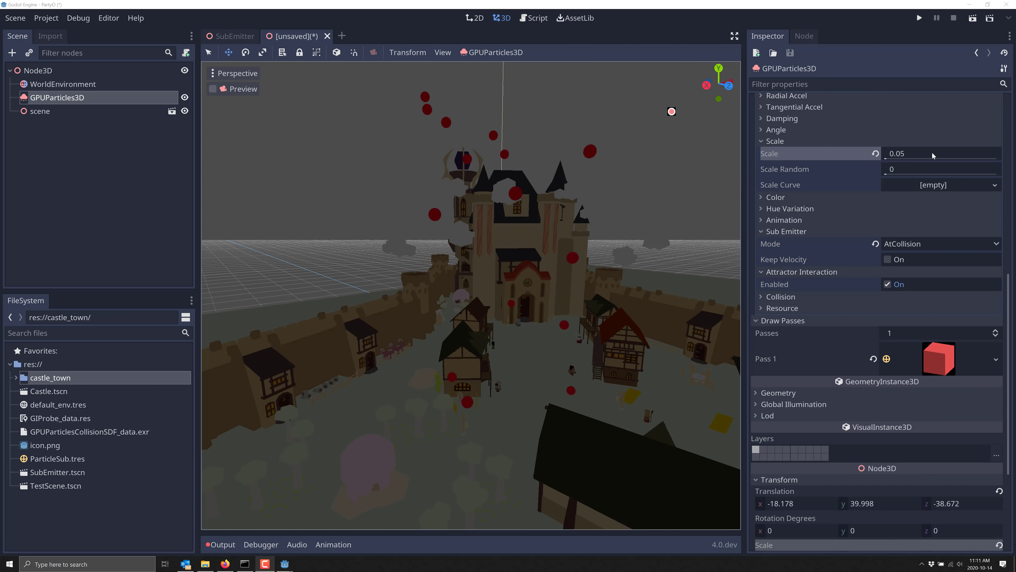
pyautogui.scroll(4, 556, 308)
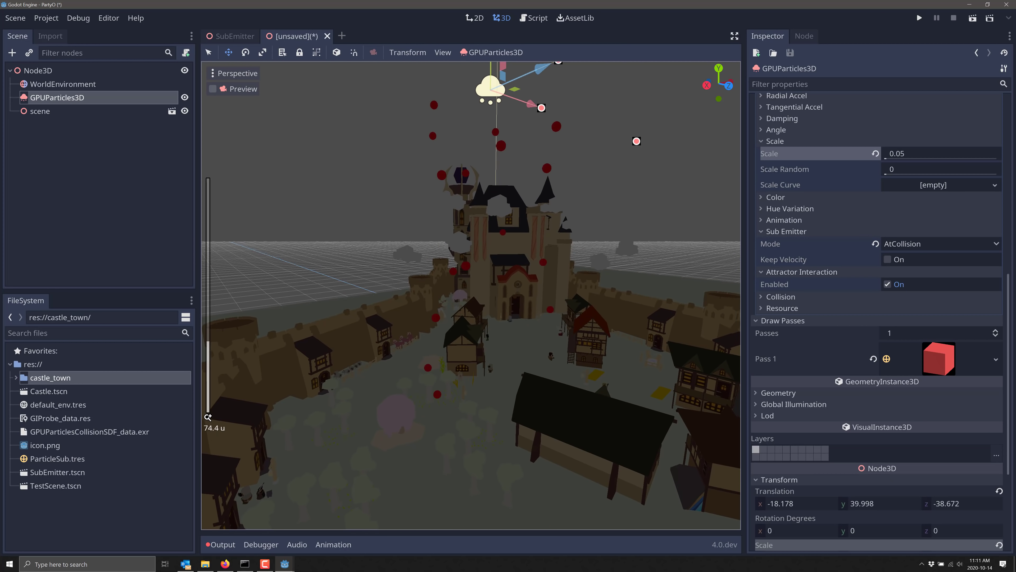
pyautogui.moveTo(555, 301)
pyautogui.mouseDown(button='right')
pyautogui.moveTo(592, 304)
pyautogui.moveTo(570, 312)
pyautogui.mouseUp(button='right')
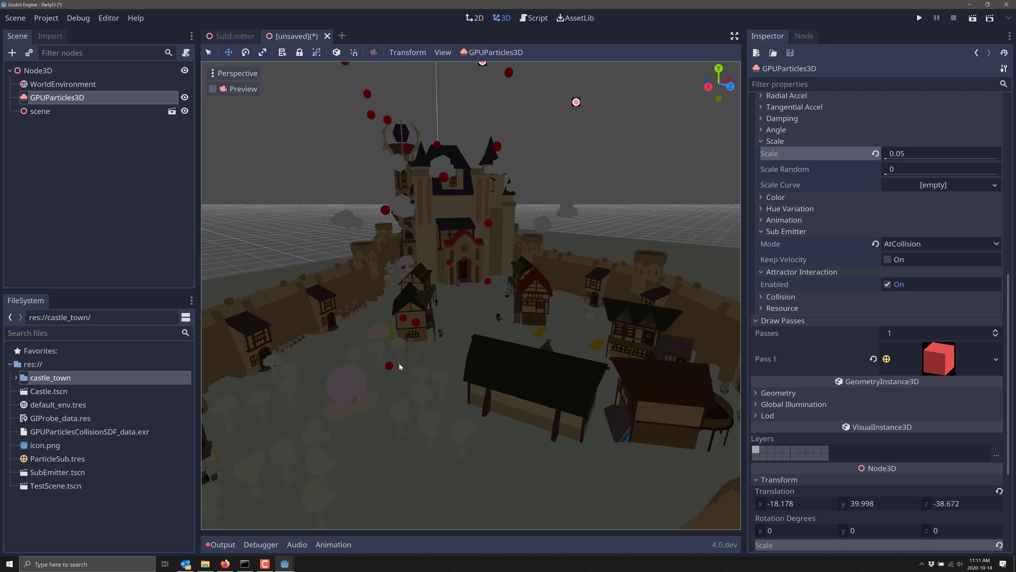
pyautogui.scroll(-3, 400, 363)
pyautogui.scroll(3, 401, 360)
pyautogui.scroll(-3, 425, 346)
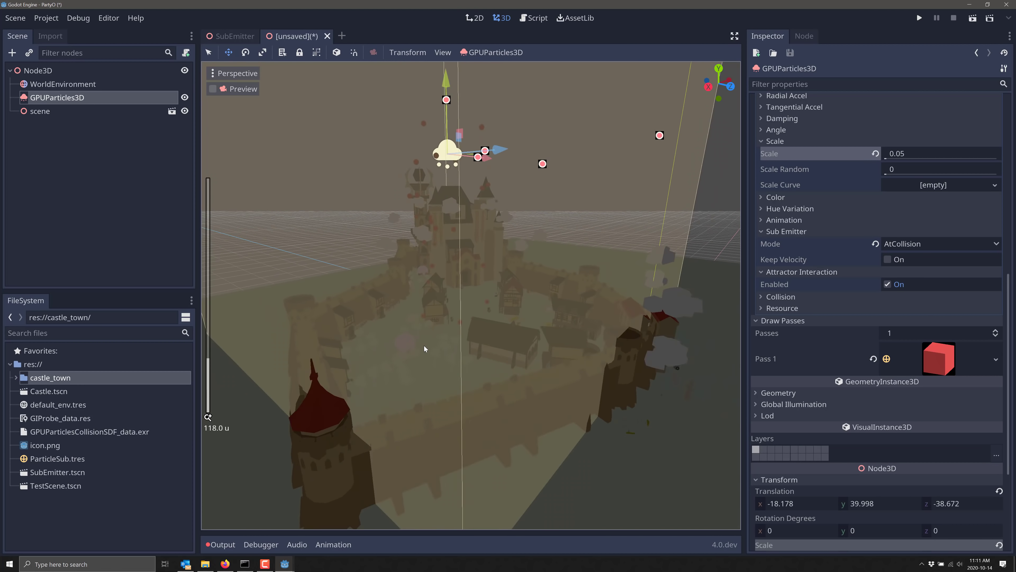
pyautogui.scroll(4, 423, 342)
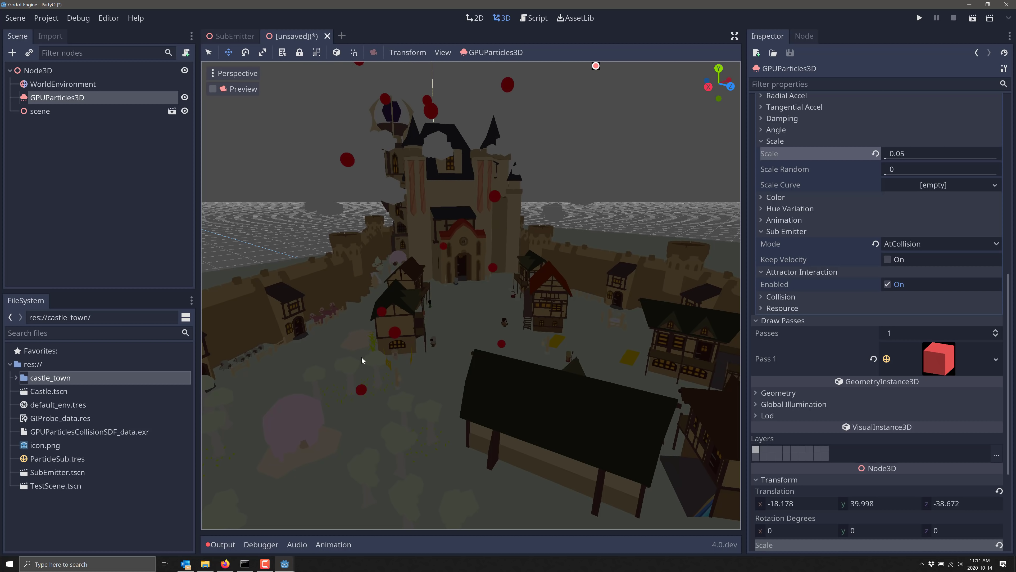
# Add a GPUParticlesCollisionBox under the root Node3D and move it into the castle town, to about -49 on the Z axis
pyautogui.click(40, 71)
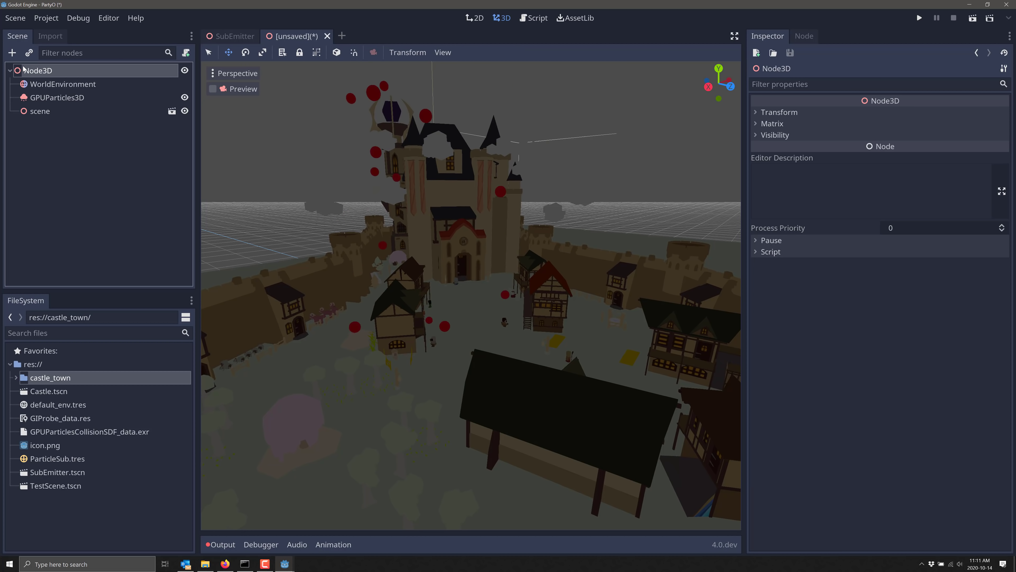
pyautogui.click(7, 55)
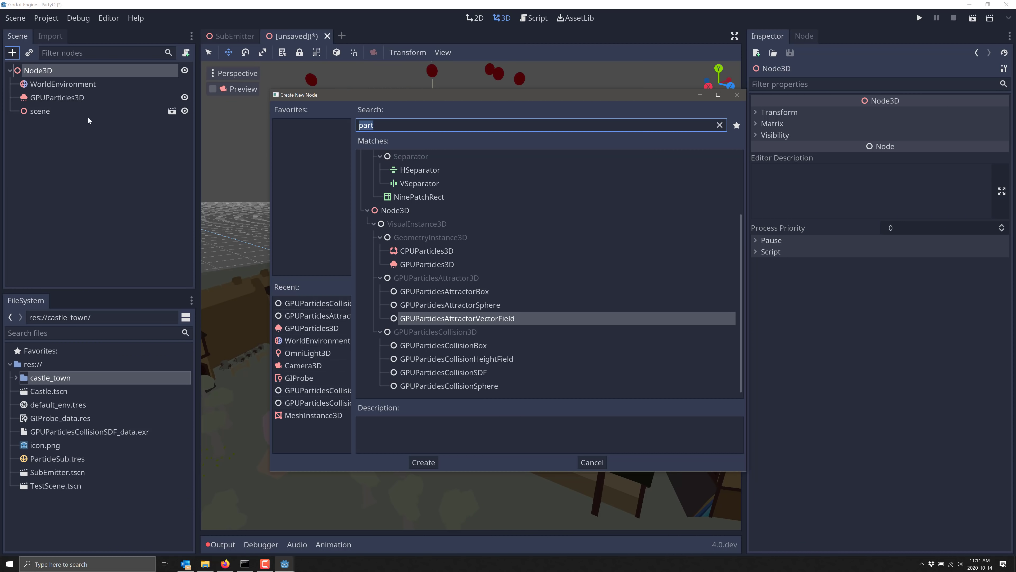
pyautogui.doubleClick(465, 345)
pyautogui.scroll(-5, 480, 370)
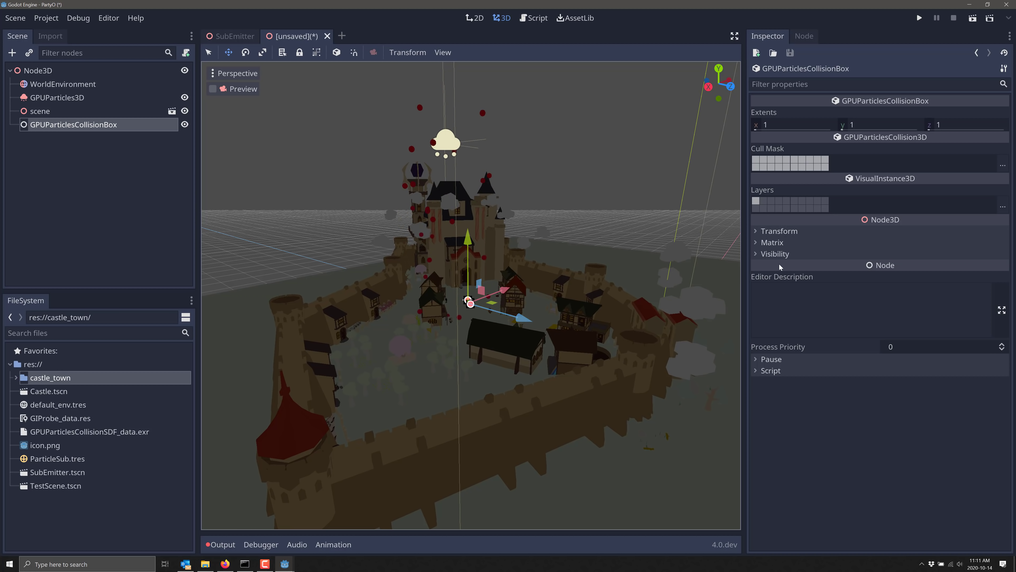
# Set the collision box's transform Scale to about 42.6 on X and 50 on Z to cover the town's ground
pyautogui.click(762, 231)
pyautogui.moveTo(801, 310); pyautogui.dragTo(804, 310)
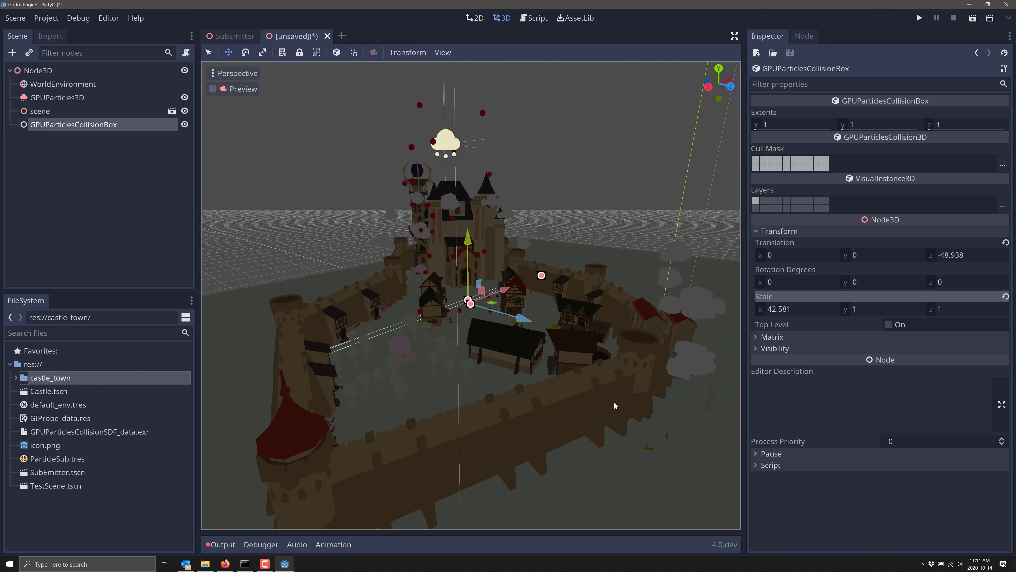
pyautogui.click(976, 309)
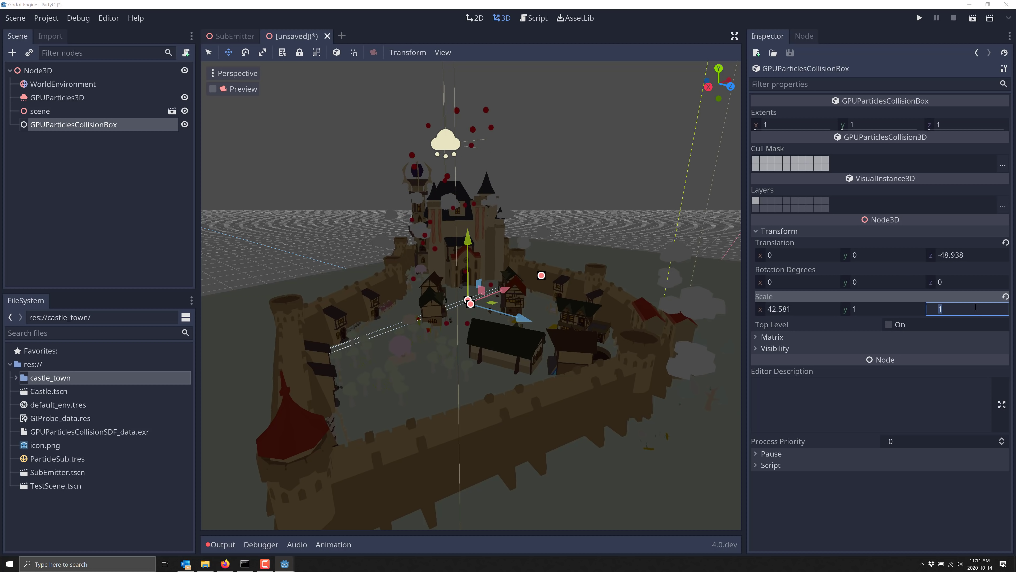
pyautogui.press('Return')
pyautogui.press('Return')
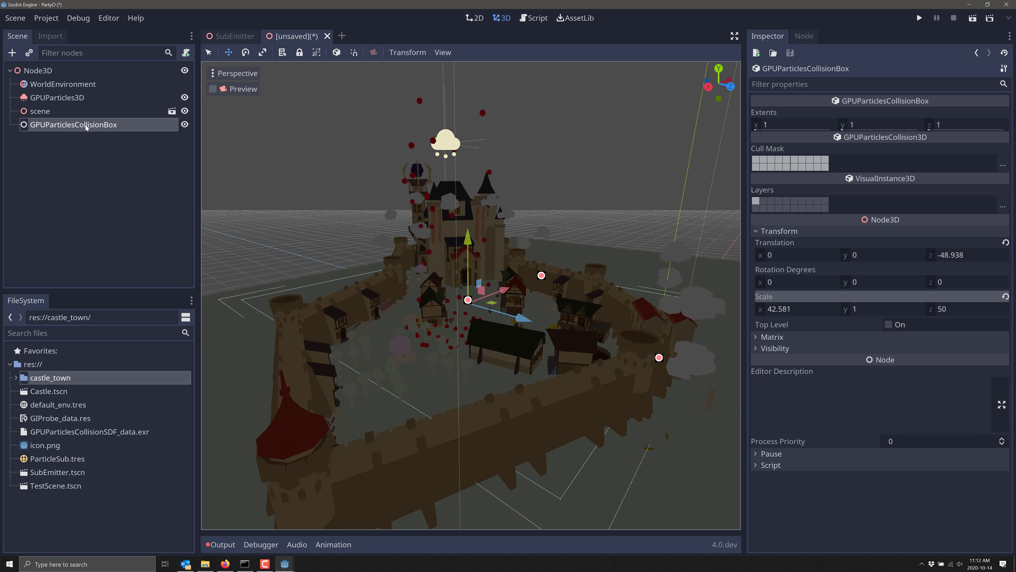
# Delete the GPUParticlesCollisionBox node from the scene
pyautogui.press('Delete')
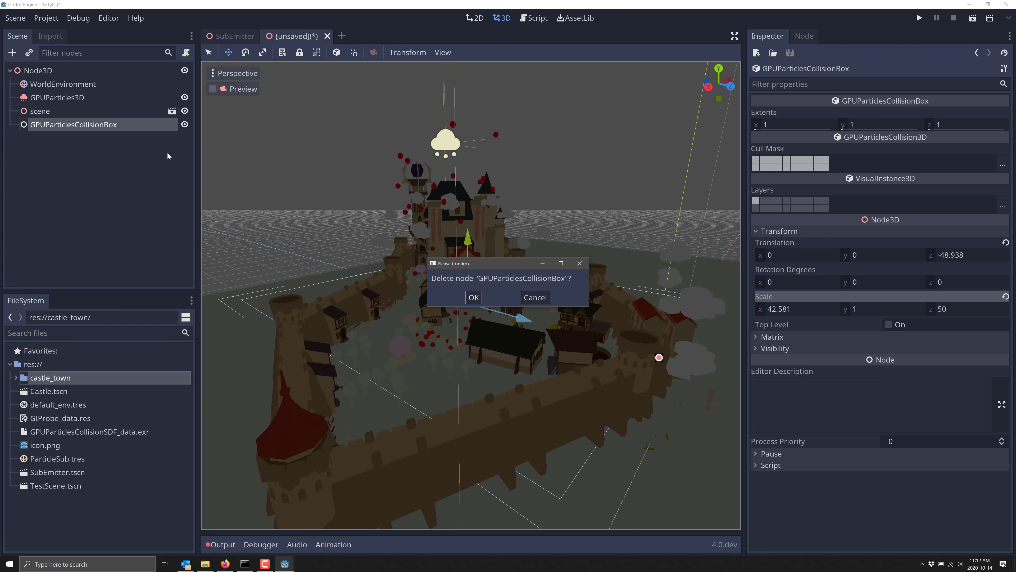
pyautogui.click(473, 297)
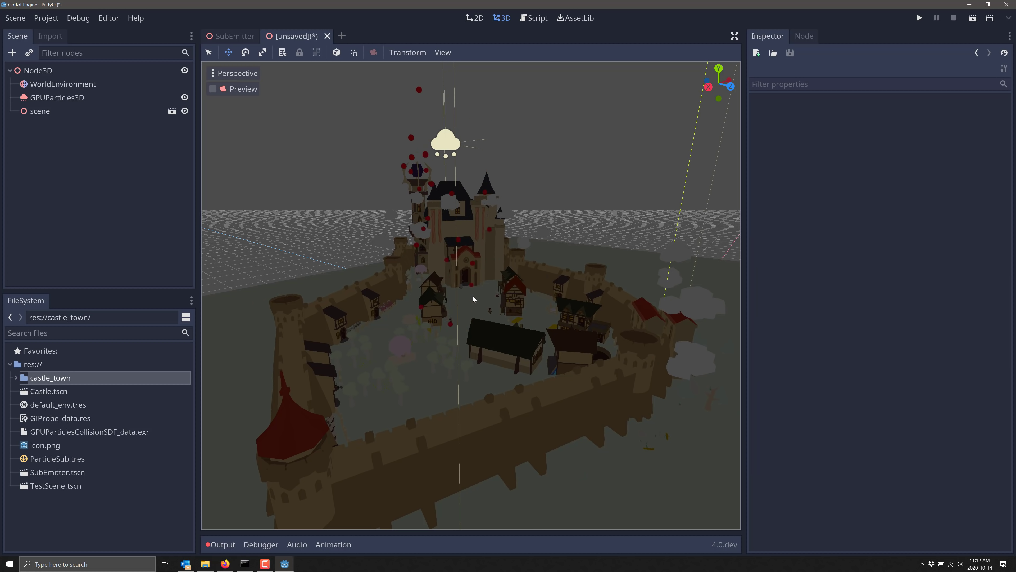
# Add a GPUParticlesCollisionHeightField under the root Node3D and move it along the Z axis into the middle of the castle town
pyautogui.click(36, 70)
pyautogui.click(12, 52)
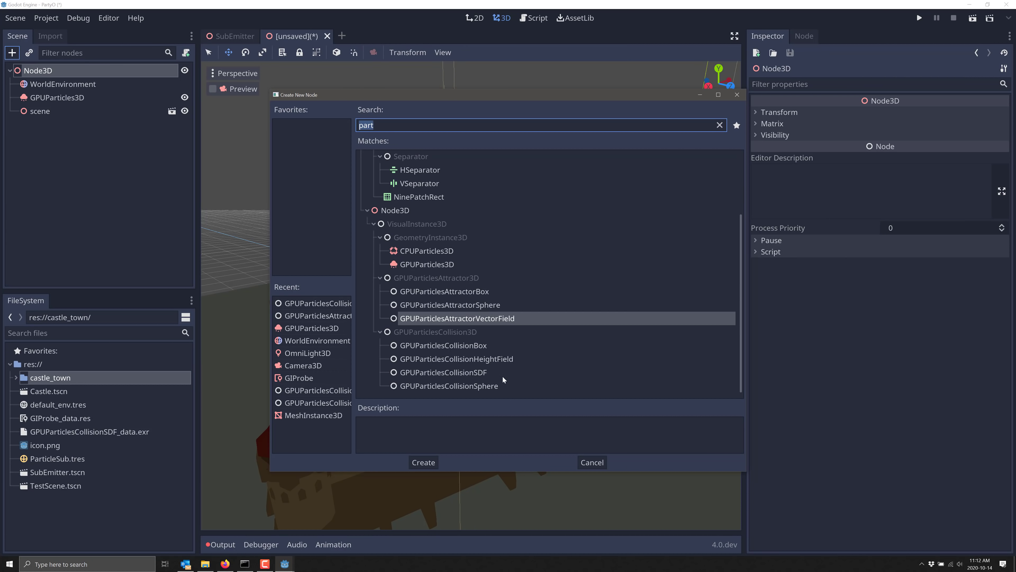
pyautogui.click(478, 359)
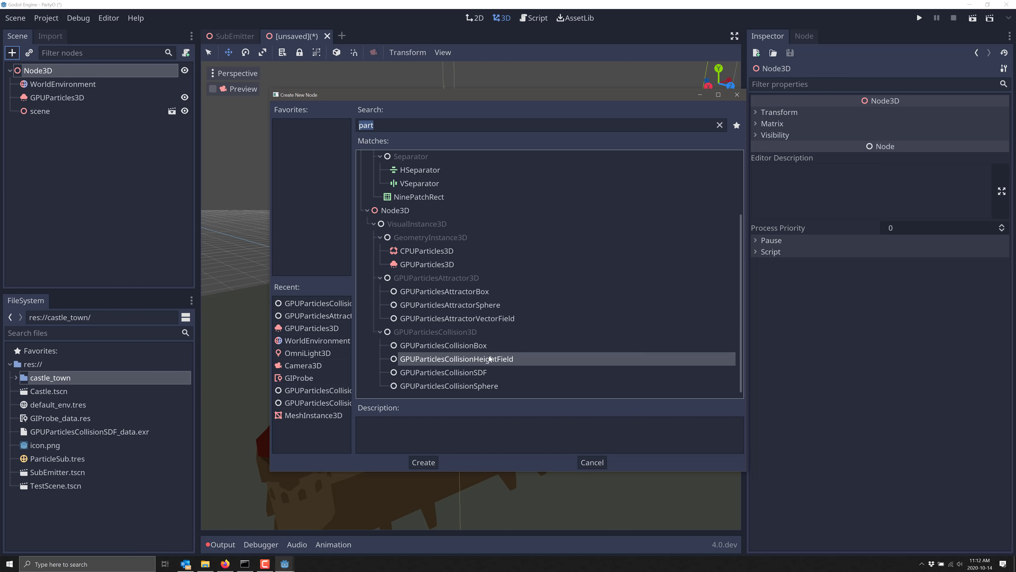
pyautogui.click(468, 373)
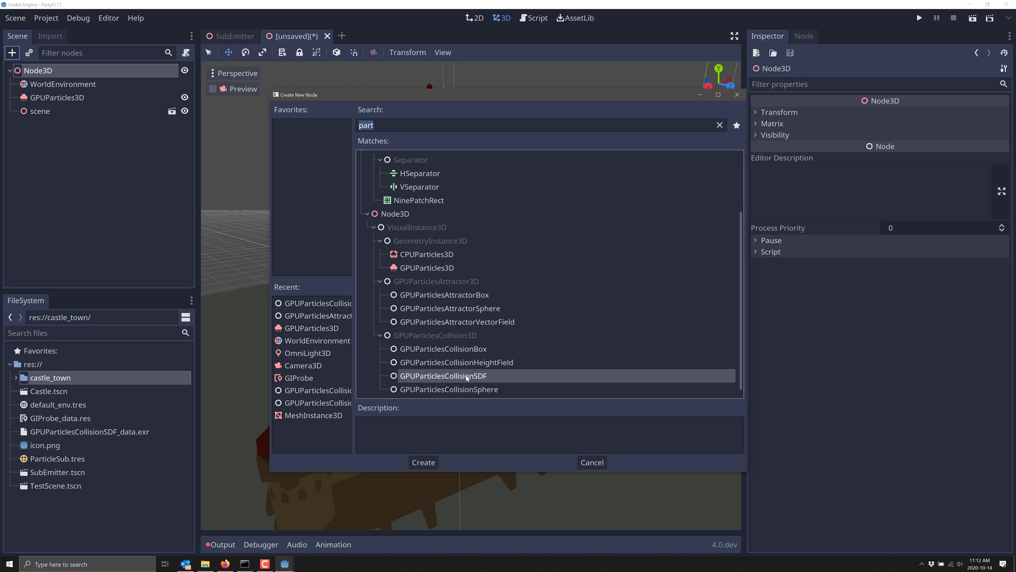
pyautogui.click(484, 363)
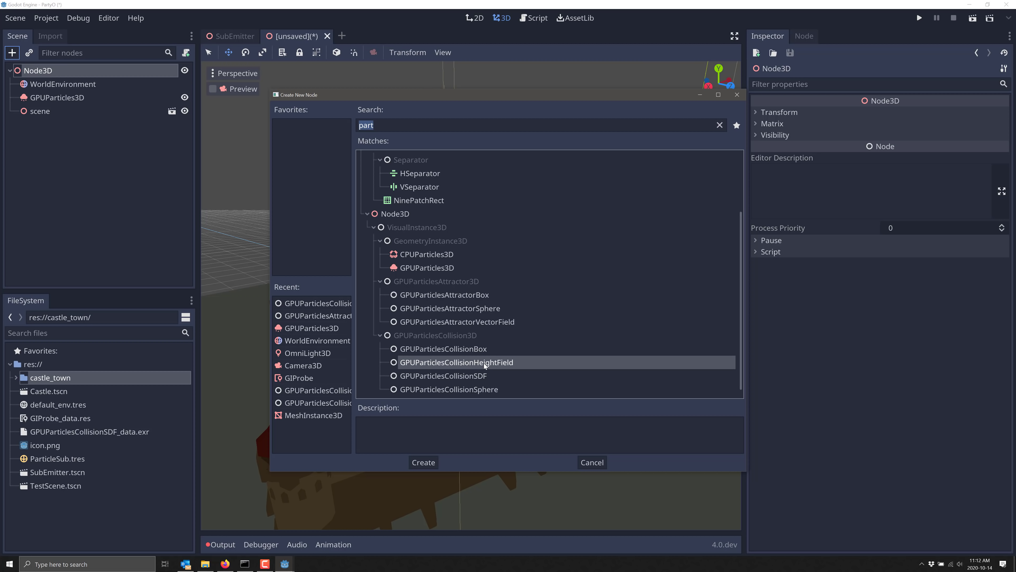
pyautogui.doubleClick(484, 363)
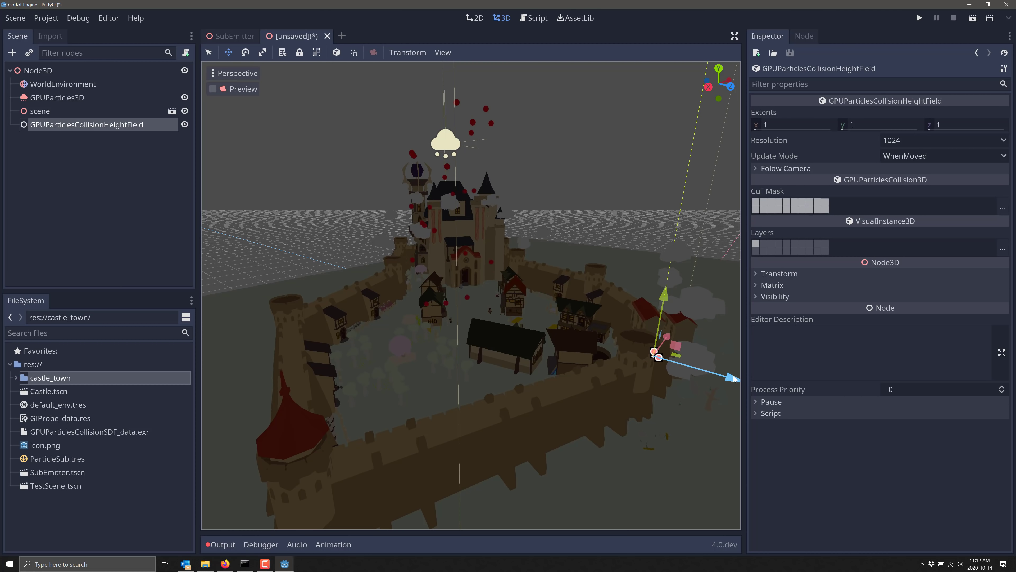
pyautogui.moveTo(734, 379); pyautogui.dragTo(516, 319)
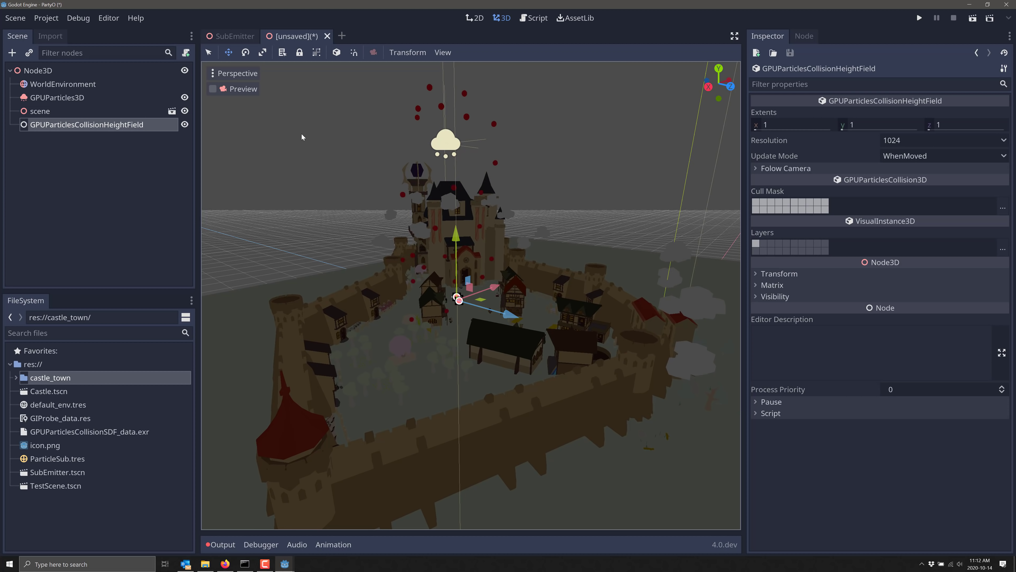
# Scale the GPUParticlesCollisionHeightField until its volume encloses the whole castle town
pyautogui.press('r')
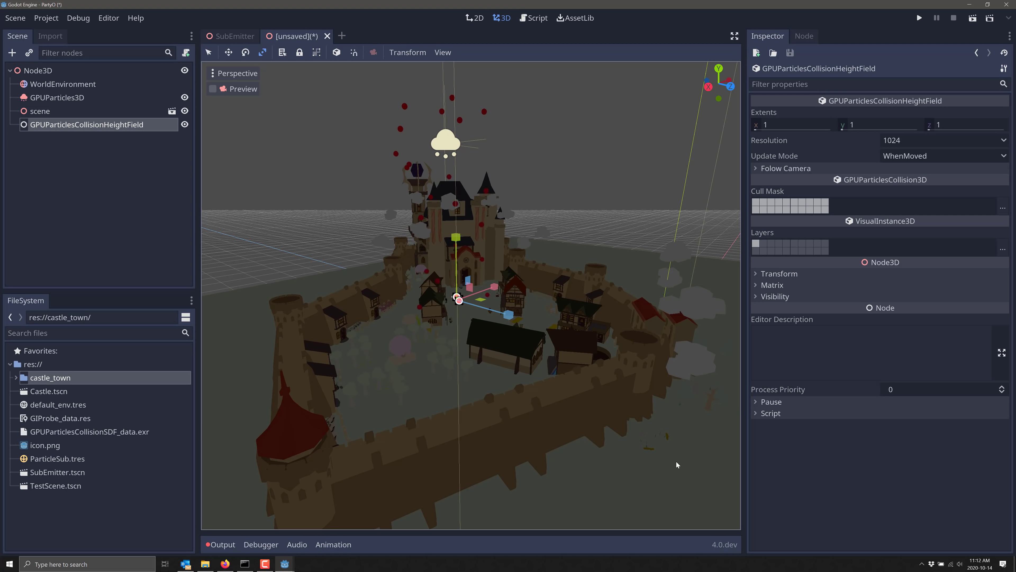
pyautogui.moveTo(459, 299); pyautogui.dragTo(502, 329)
pyautogui.scroll(-12, 508, 360)
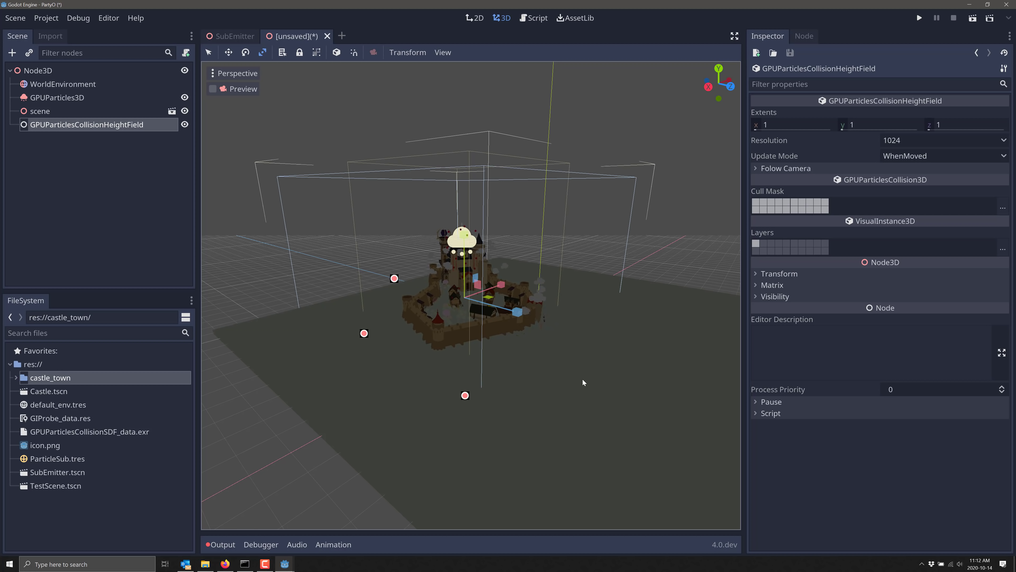
pyautogui.scroll(15, 582, 378)
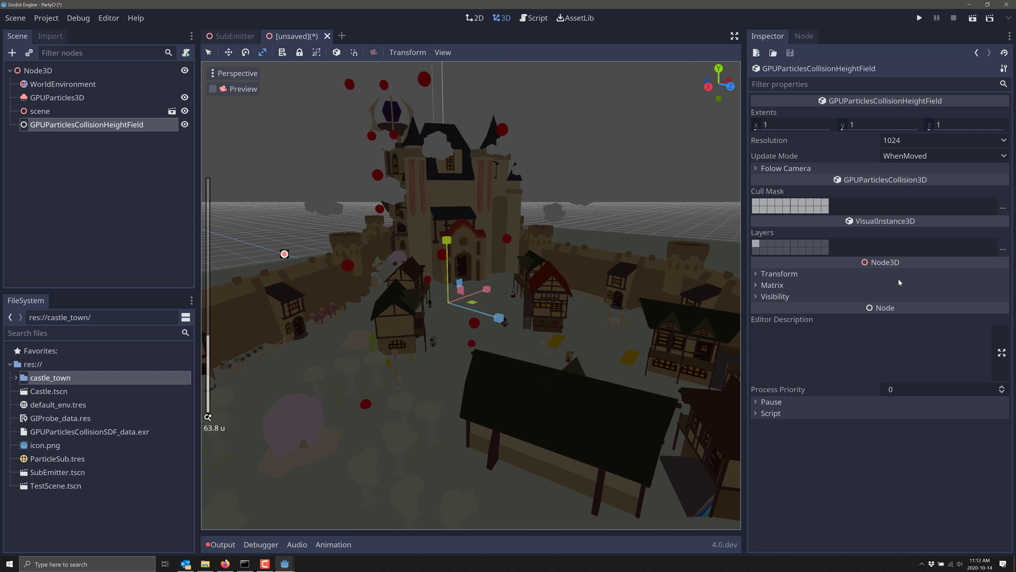
pyautogui.scroll(-10, 505, 283)
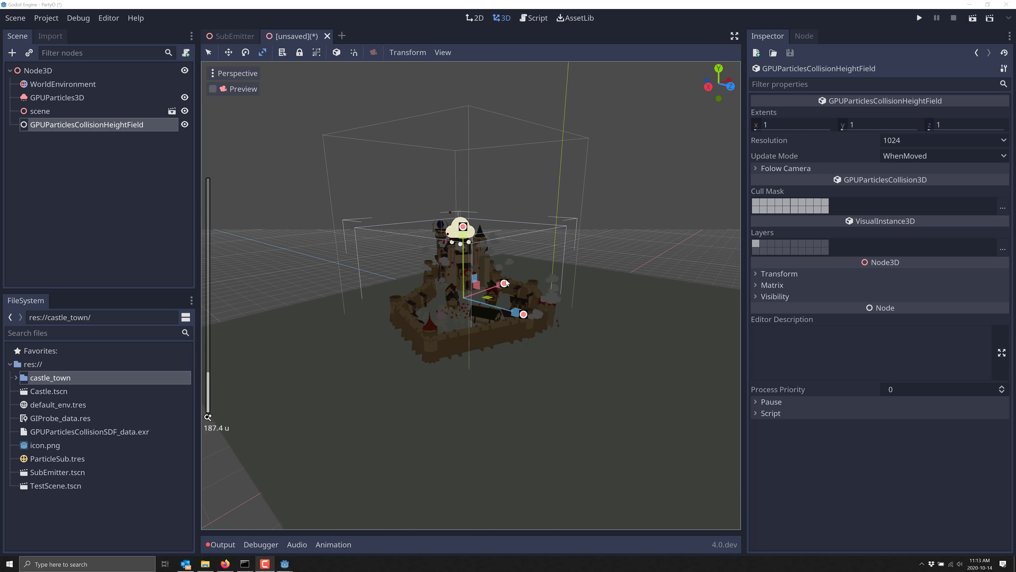
pyautogui.scroll(6, 505, 283)
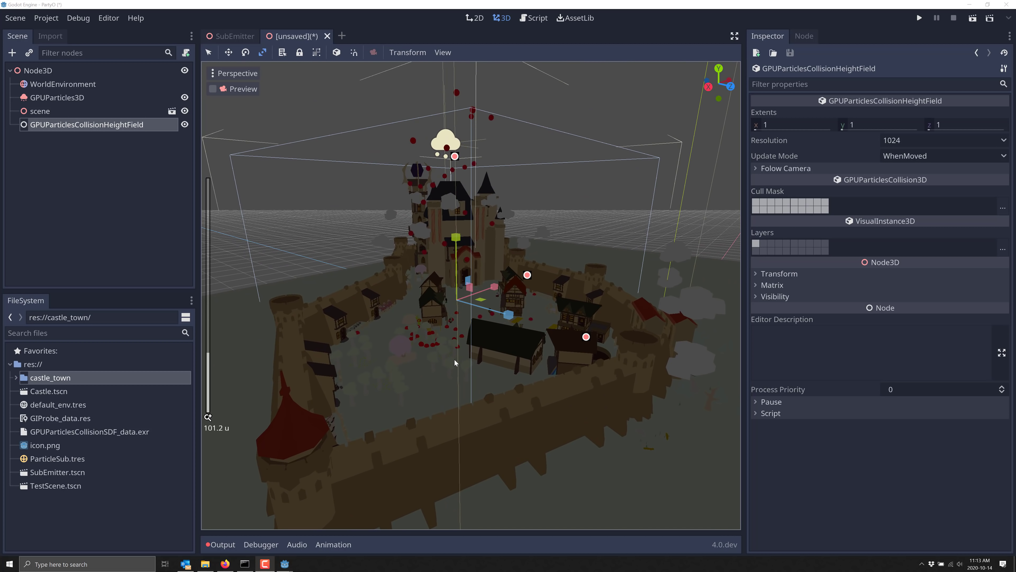
# Examine from several angles how the falling particles collide with the ground and the roofs of the castle town
pyautogui.scroll(4, 454, 363)
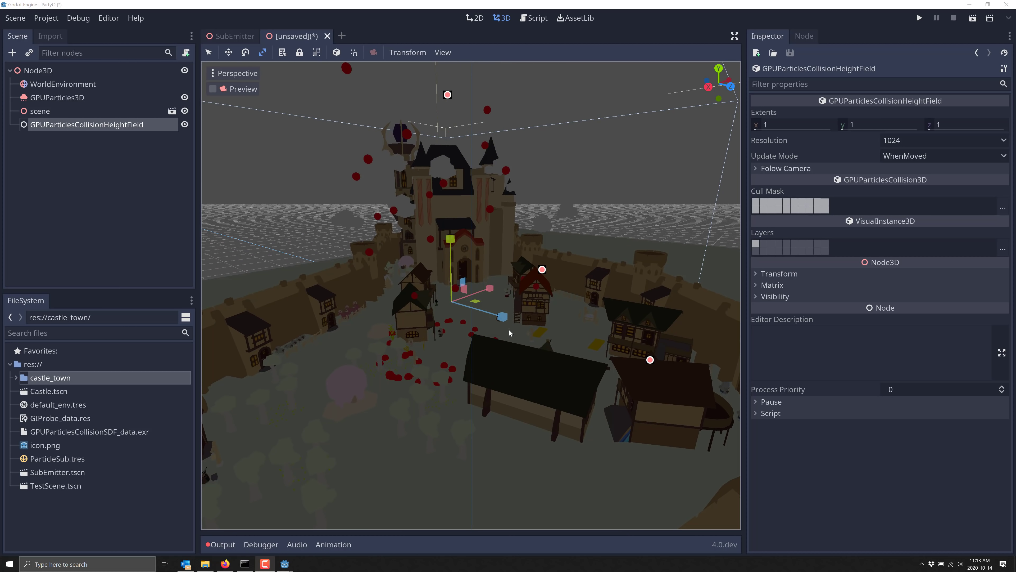
pyautogui.moveTo(557, 380); pyautogui.dragTo(518, 395, button='middle')
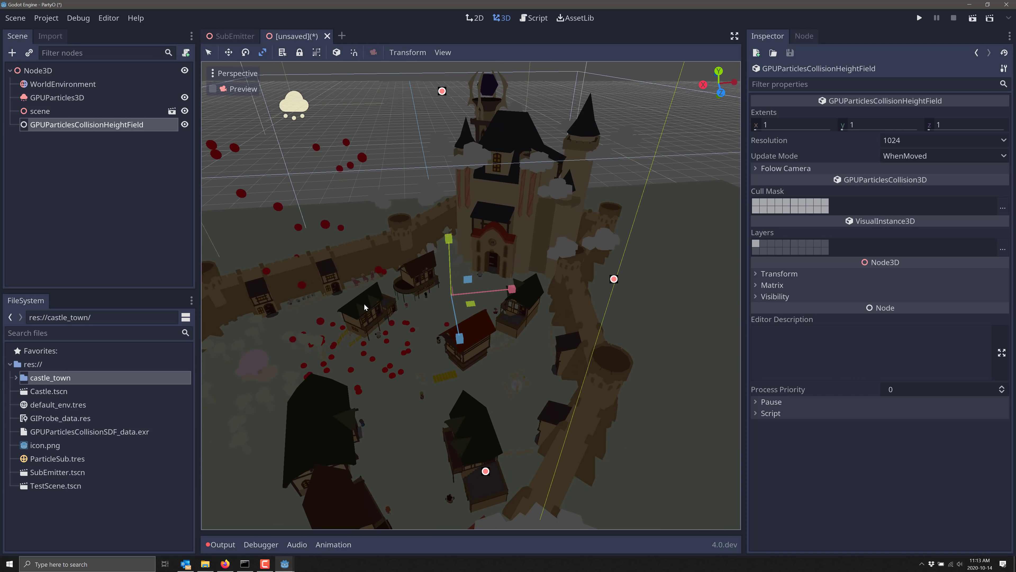
pyautogui.scroll(5, 363, 300)
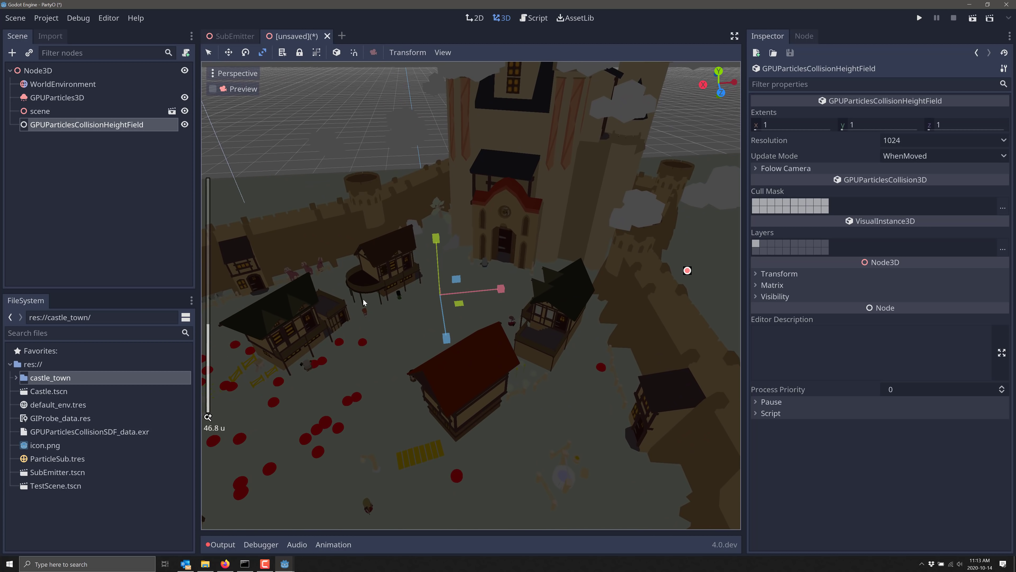
pyautogui.scroll(-5, 363, 298)
pyautogui.moveTo(363, 299); pyautogui.dragTo(516, 298, button='middle')
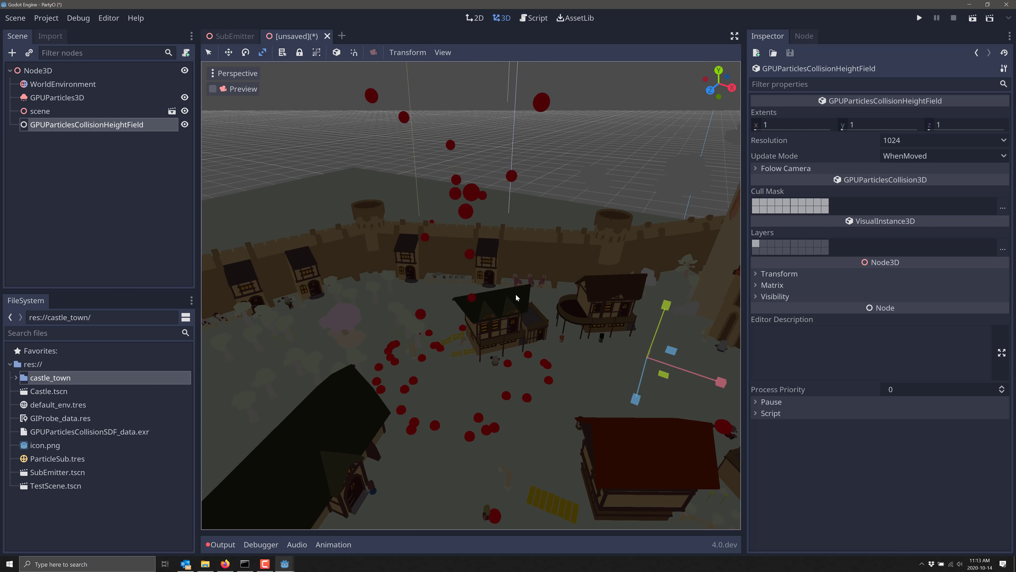
pyautogui.scroll(-5, 486, 336)
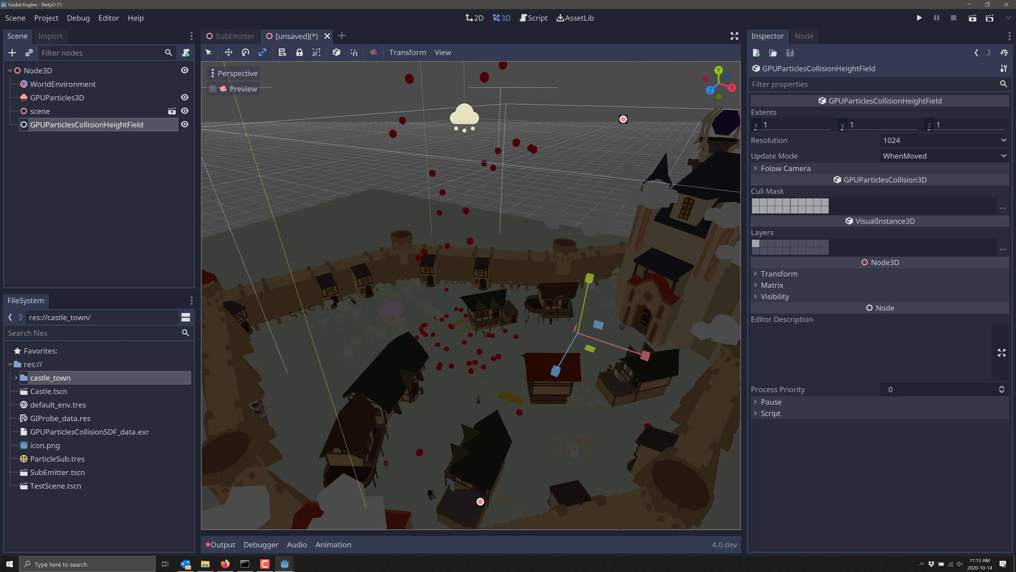
pyautogui.press('F10')
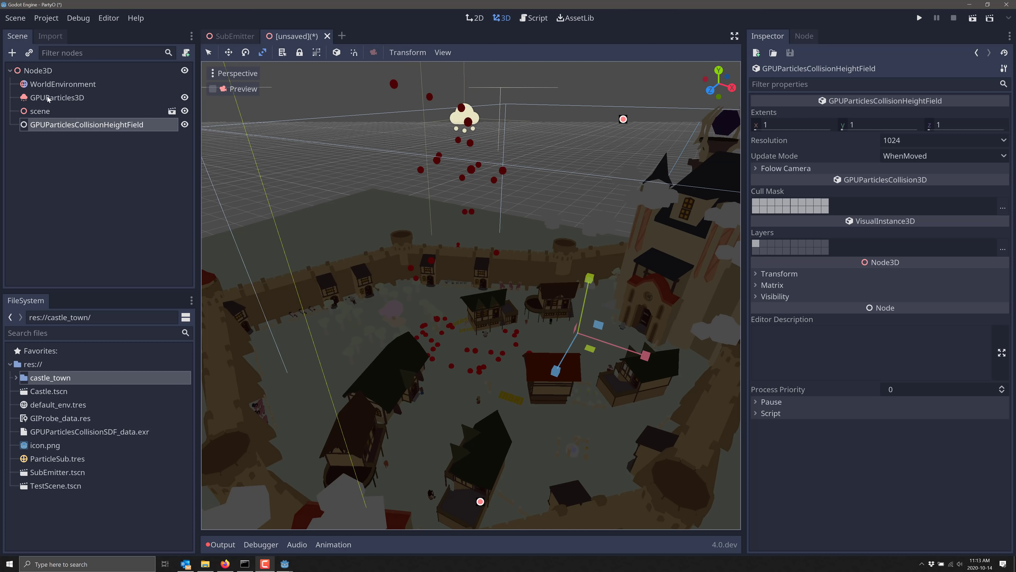
# Set the GPUParticles3D emitter's Amount to 1000 and inspect the particles landing around the houses
pyautogui.click(56, 98)
pyautogui.scroll(8, 888, 148)
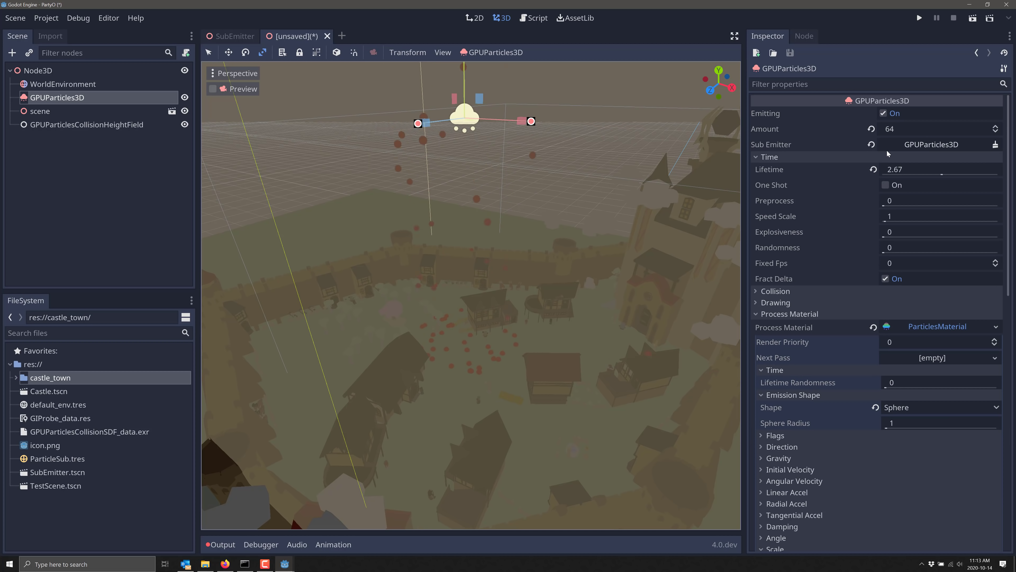
pyautogui.click(899, 132)
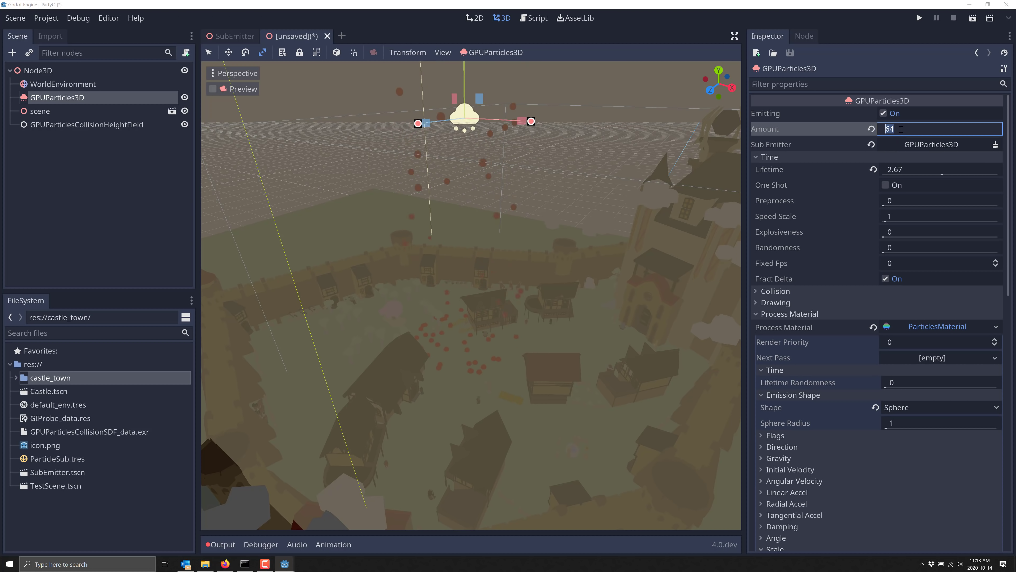
pyautogui.write('1000')
pyautogui.press('Return')
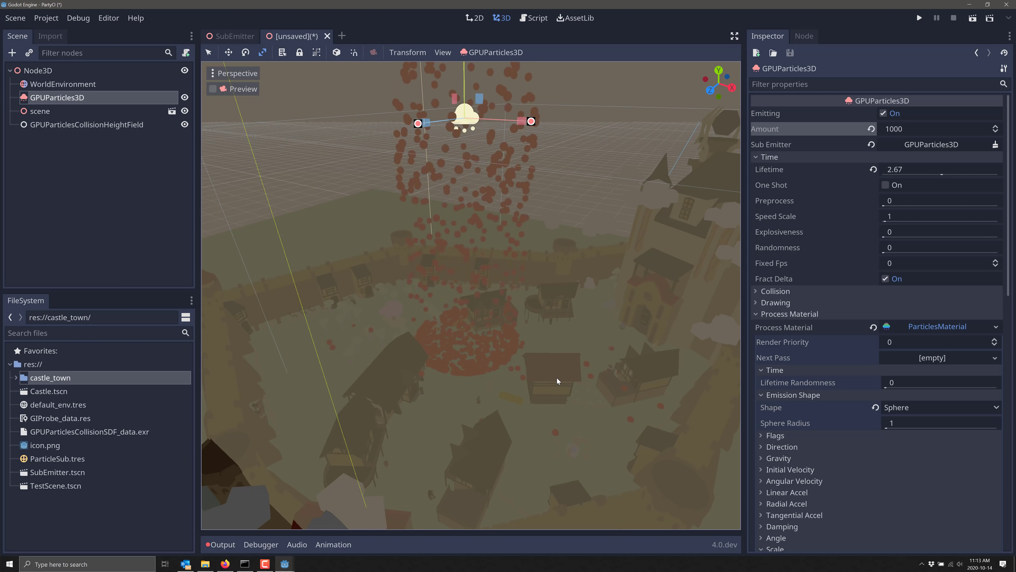
pyautogui.scroll(3, 557, 378)
pyautogui.moveTo(559, 375)
pyautogui.mouseDown(button='right')
pyautogui.moveTo(593, 366)
pyautogui.moveTo(552, 367)
pyautogui.moveTo(549, 387)
pyautogui.mouseUp(button='right')
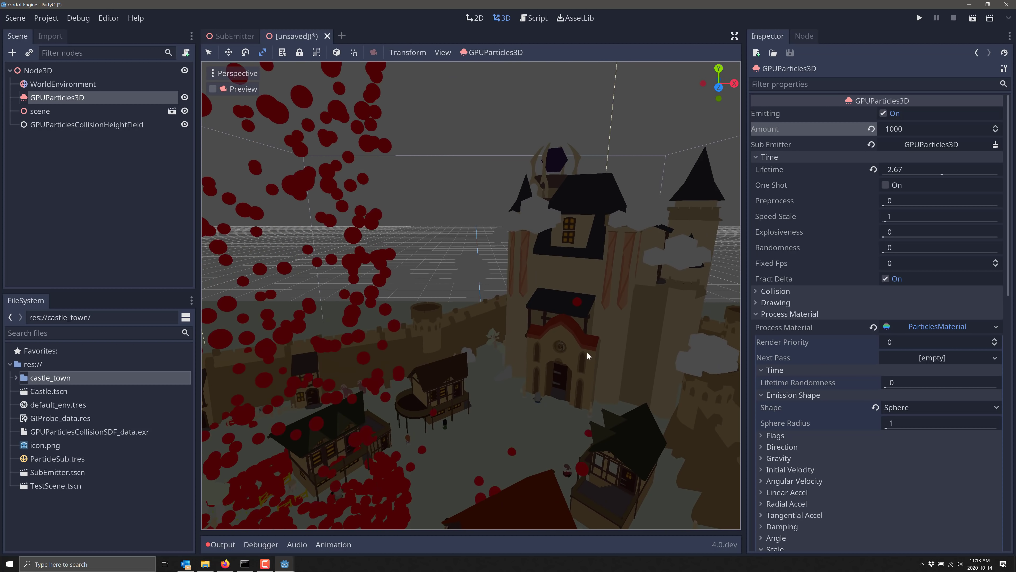
pyautogui.moveTo(554, 313); pyautogui.dragTo(512, 319, button='right')
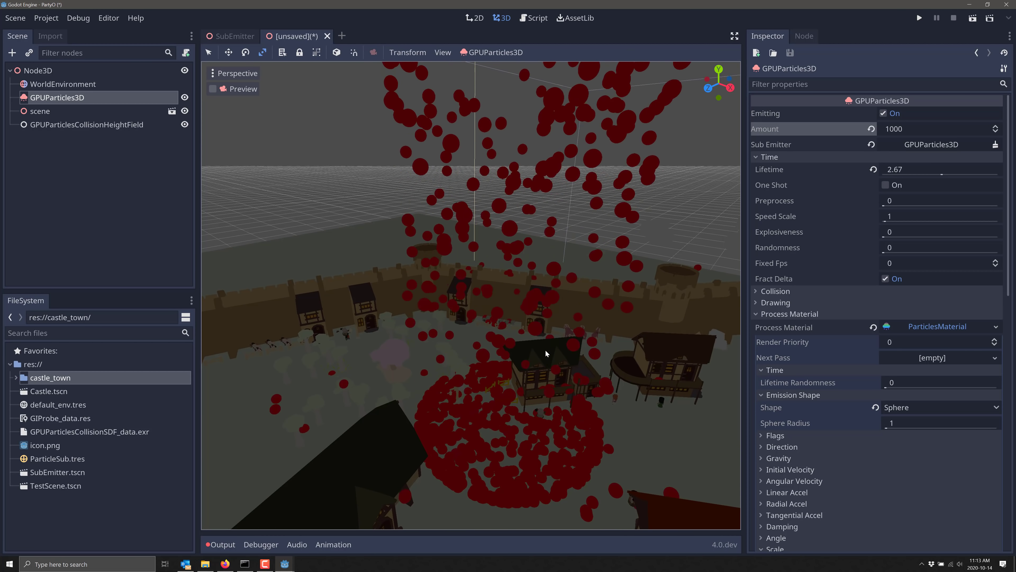
pyautogui.moveTo(544, 352); pyautogui.dragTo(585, 341, button='right')
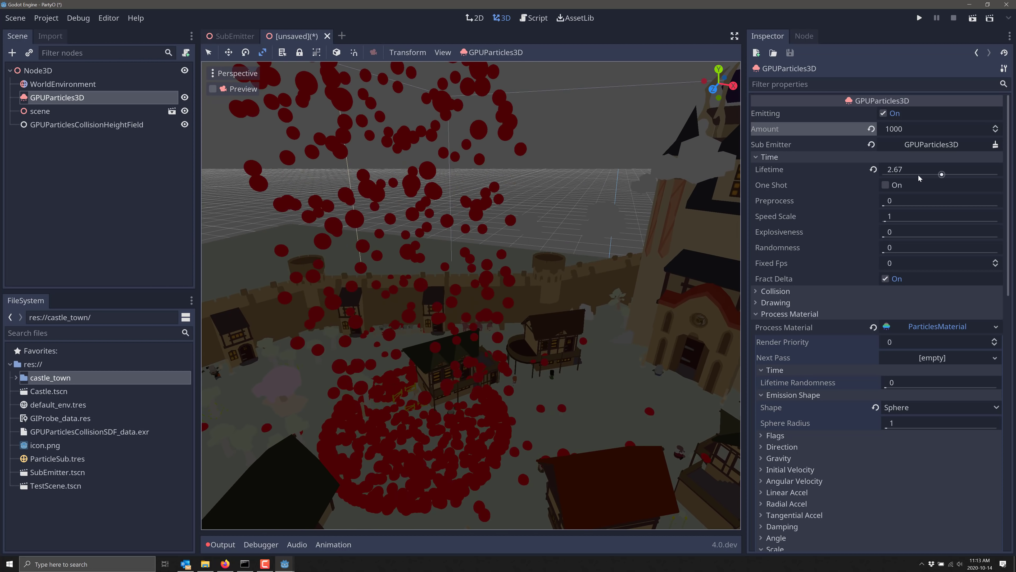
# Set the emitter's Lifetime to 13.83 and inspect how the particles build up on the town's ground and roofs
pyautogui.moveTo(941, 176); pyautogui.dragTo(1005, 175)
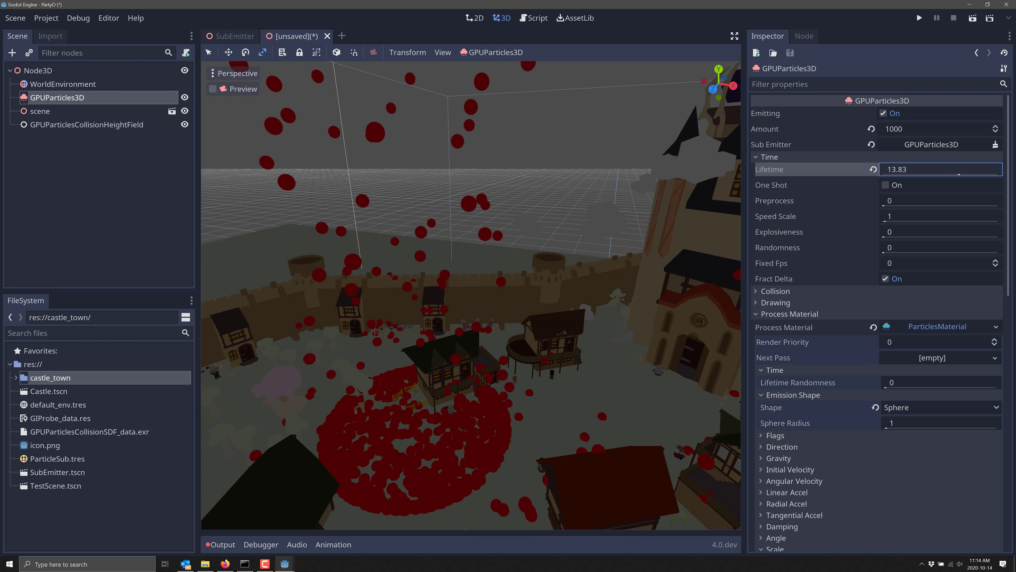
pyautogui.scroll(-8, 498, 409)
pyautogui.scroll(8, 499, 404)
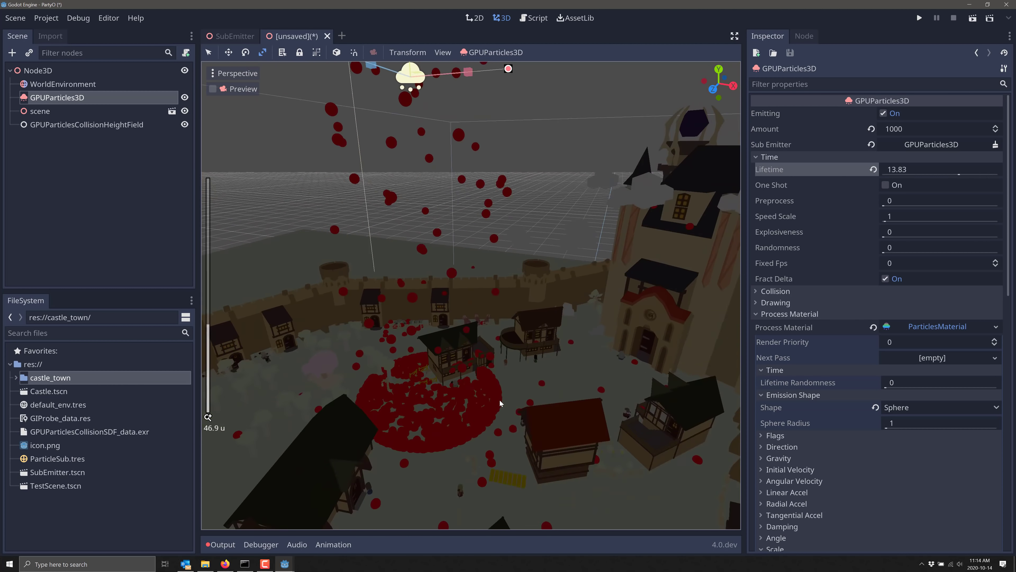
pyautogui.moveTo(499, 404); pyautogui.dragTo(618, 415, button='right')
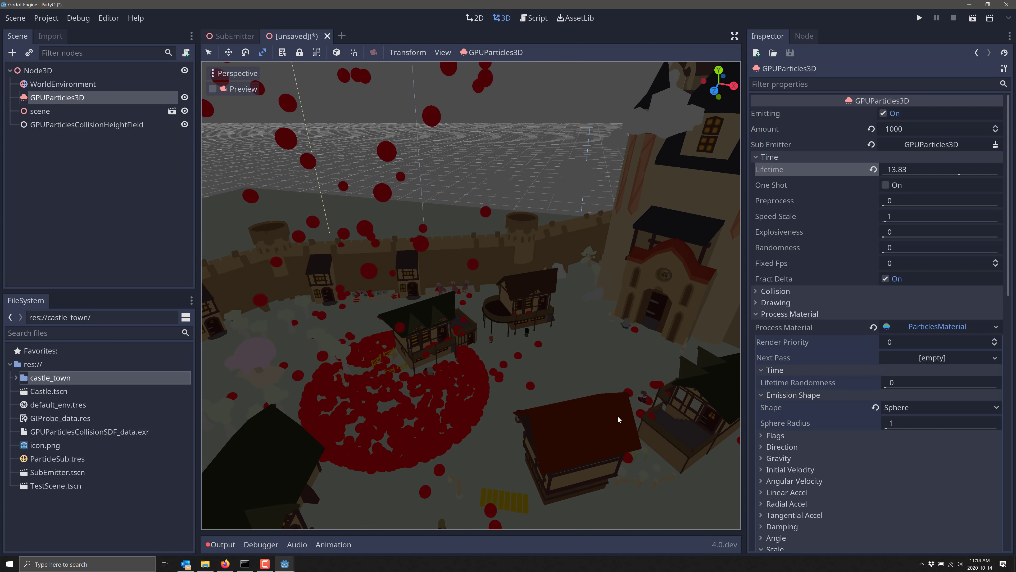